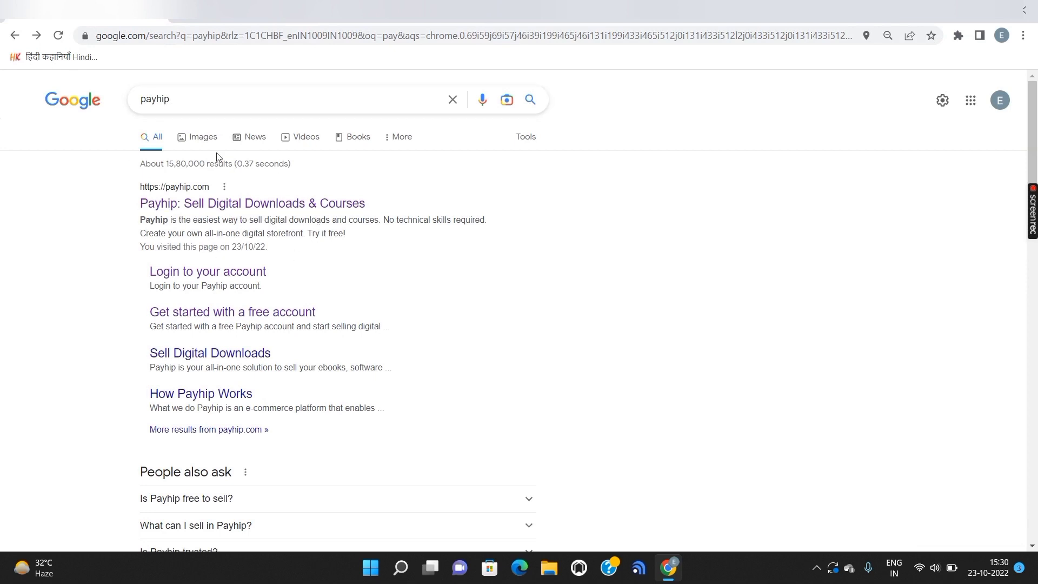
# Open the Payhip website from the search results and start the free account sign-up.
pyautogui.click(246, 204)
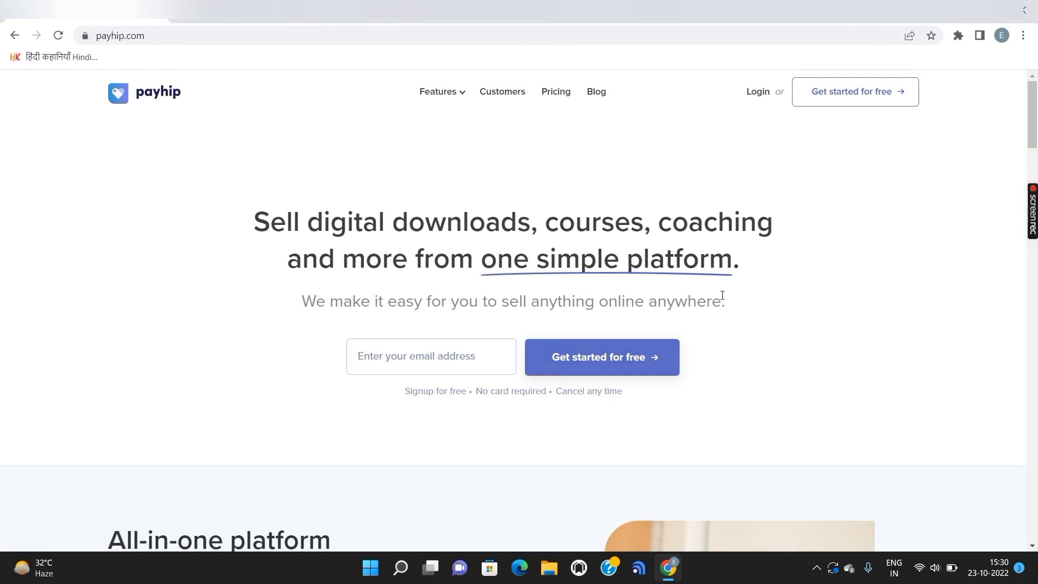
pyautogui.click(837, 102)
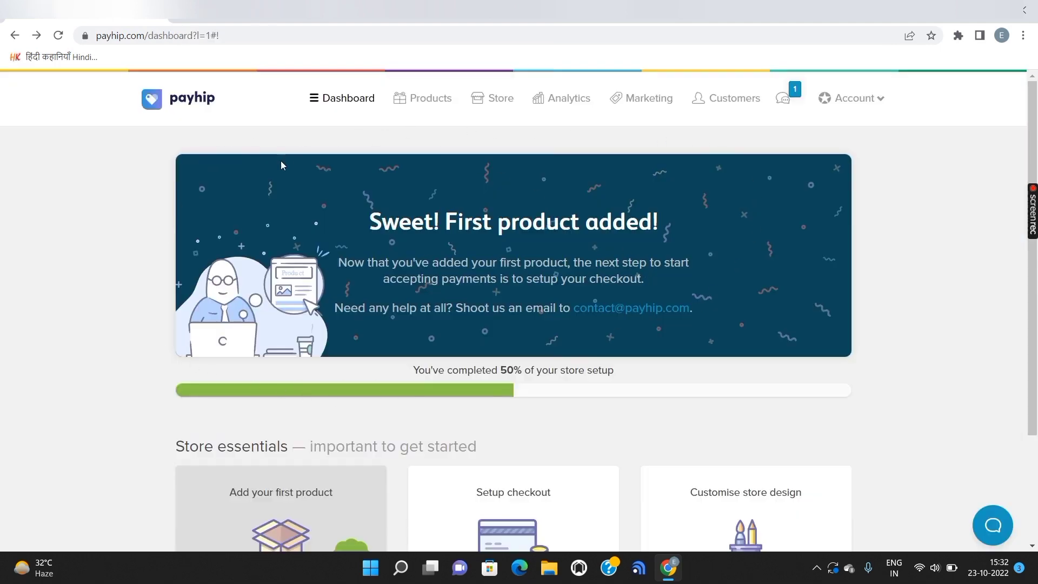
# Start adding a new product in the Payhip store with Digital Product as its type.
pyautogui.click(430, 106)
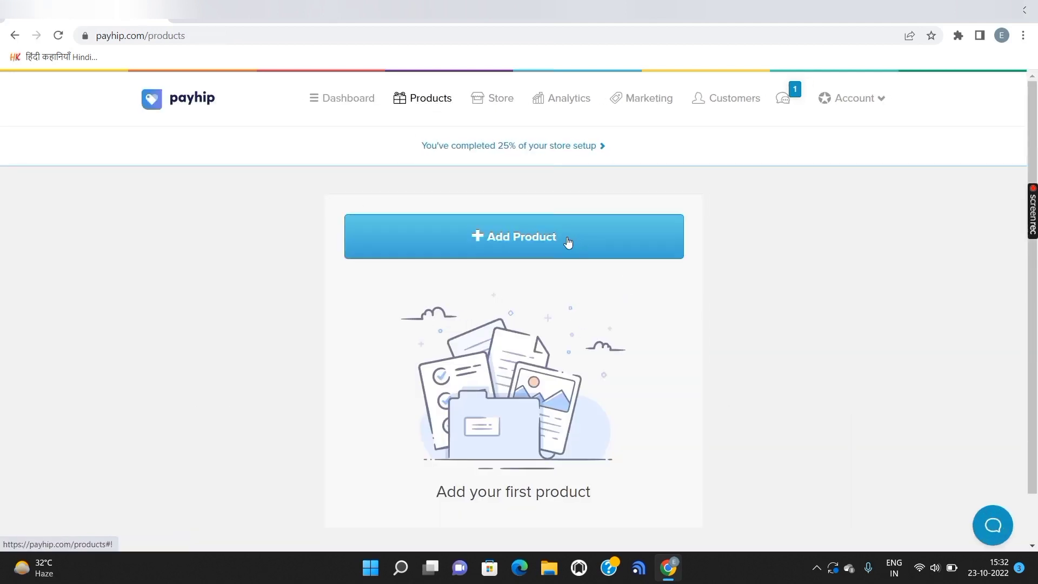
pyautogui.click(566, 242)
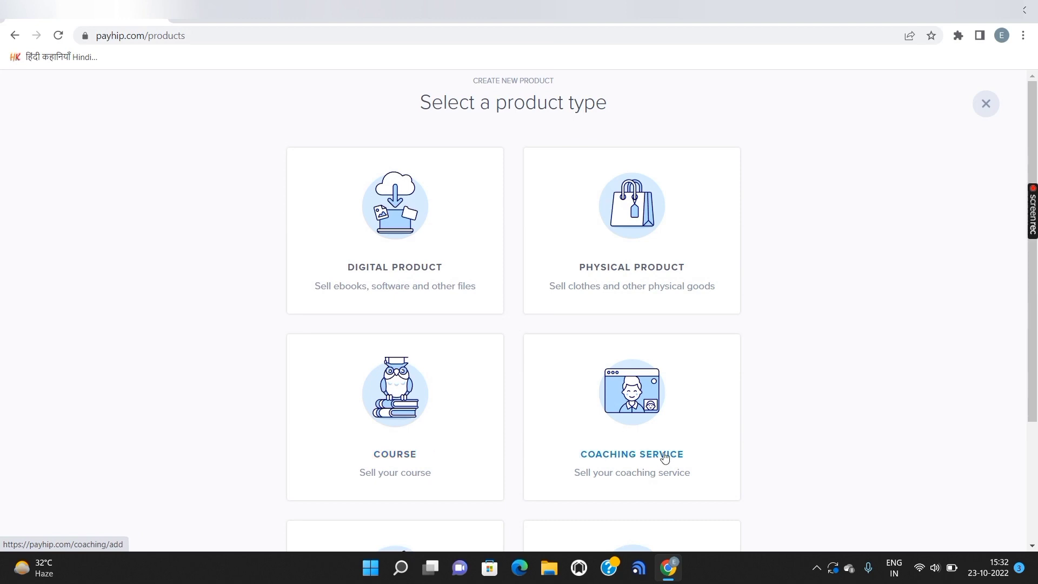
pyautogui.click(401, 224)
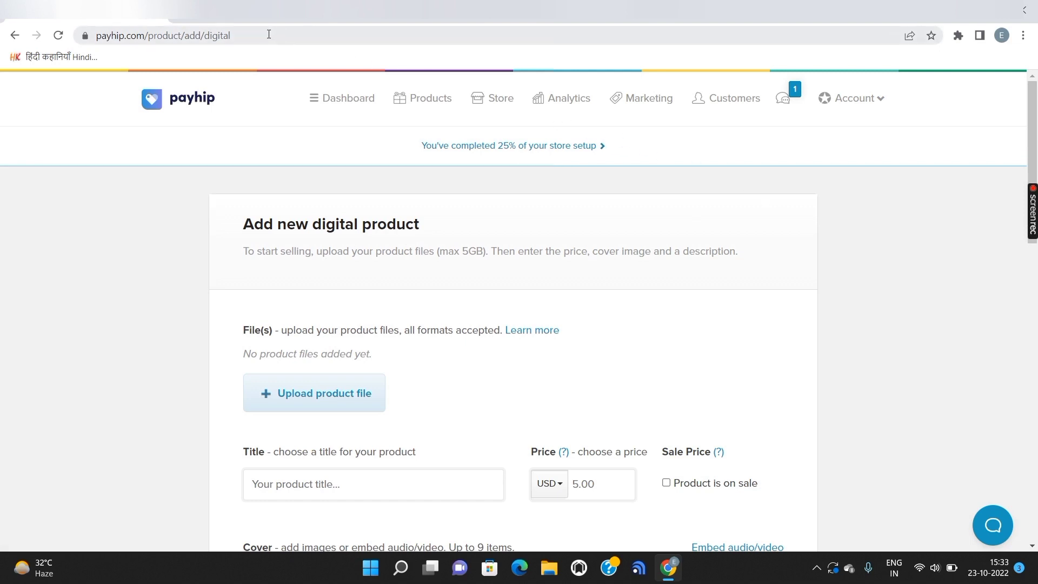
# Switch to the adufreebie search results, open the EduFreeBie site and go to its Ebooks freebie category, closing the ad.
pyautogui.click(243, 11)
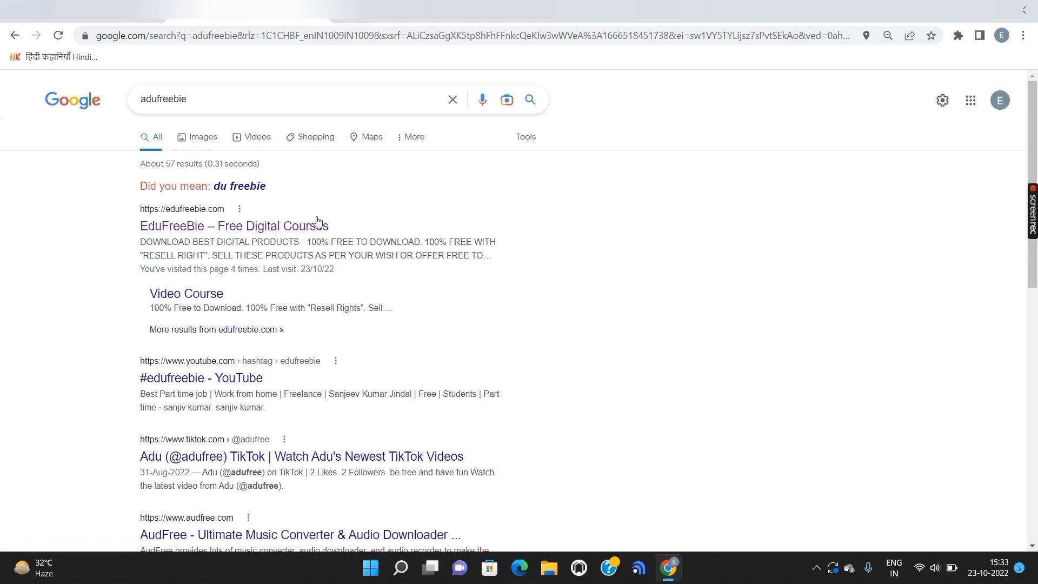
pyautogui.click(193, 227)
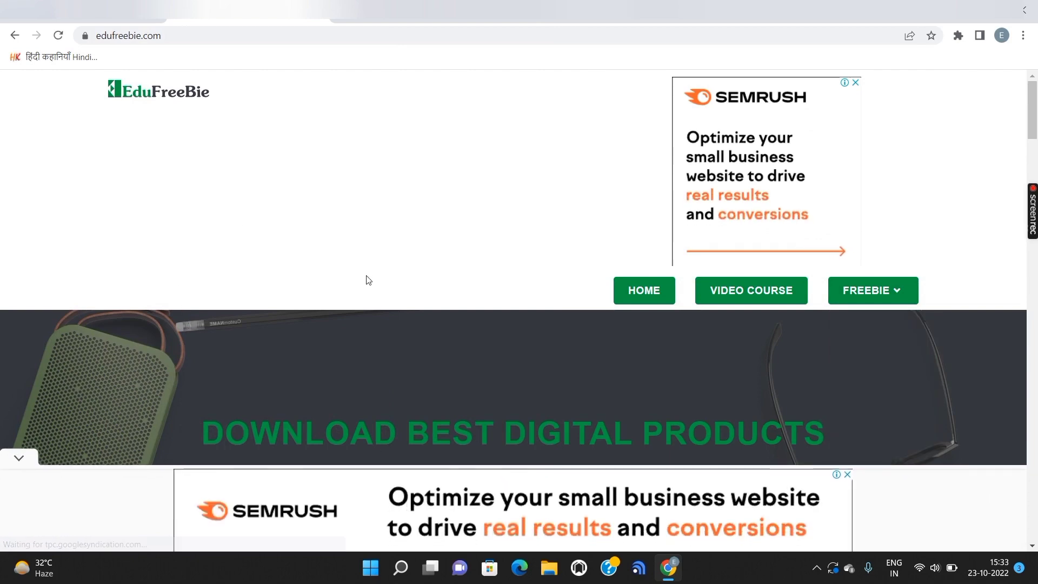
pyautogui.scroll(-1, 367, 278)
pyautogui.scroll(-1, 368, 277)
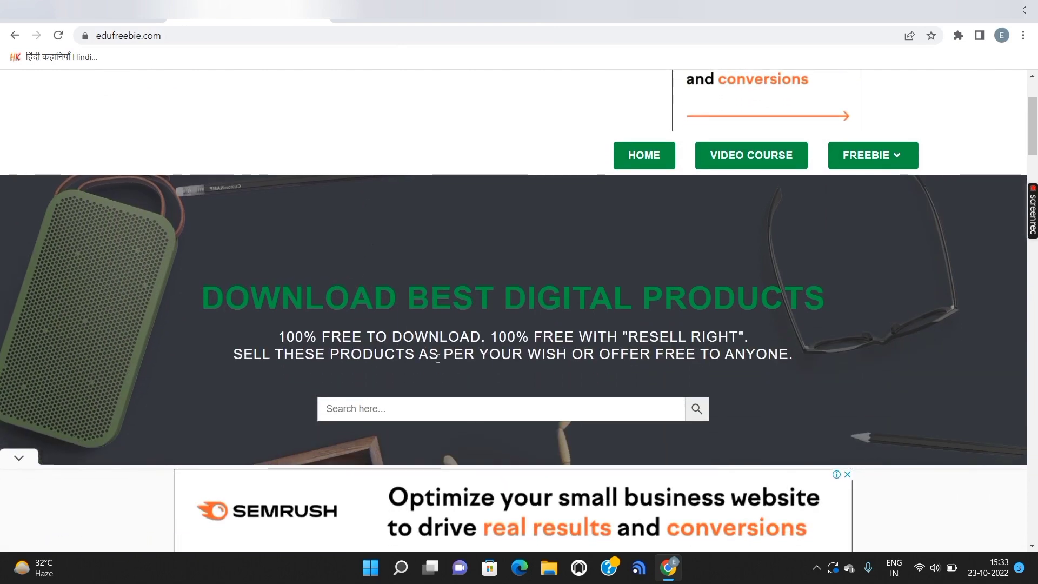
pyautogui.moveTo(887, 160)
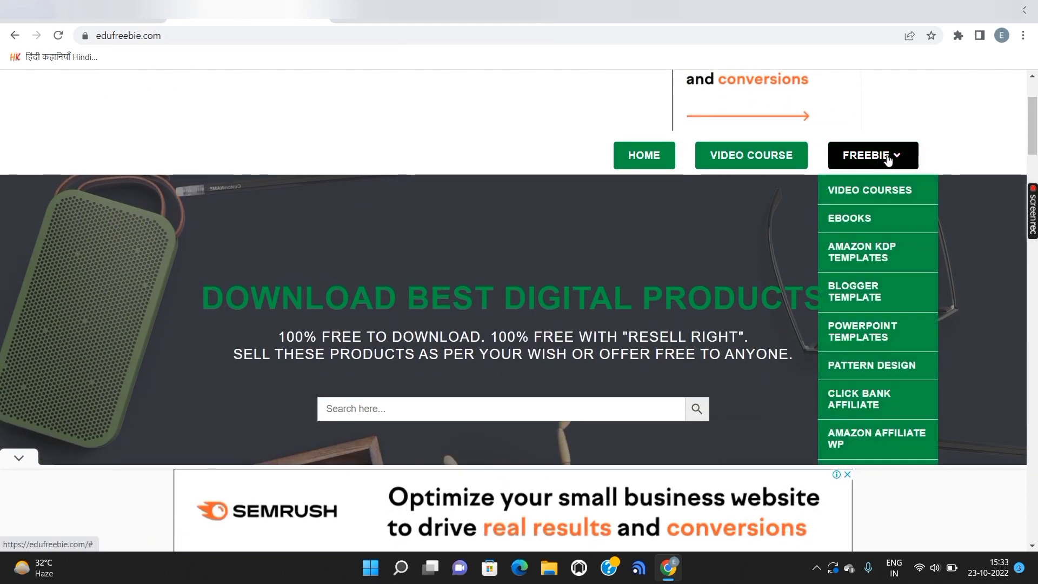
pyautogui.click(859, 223)
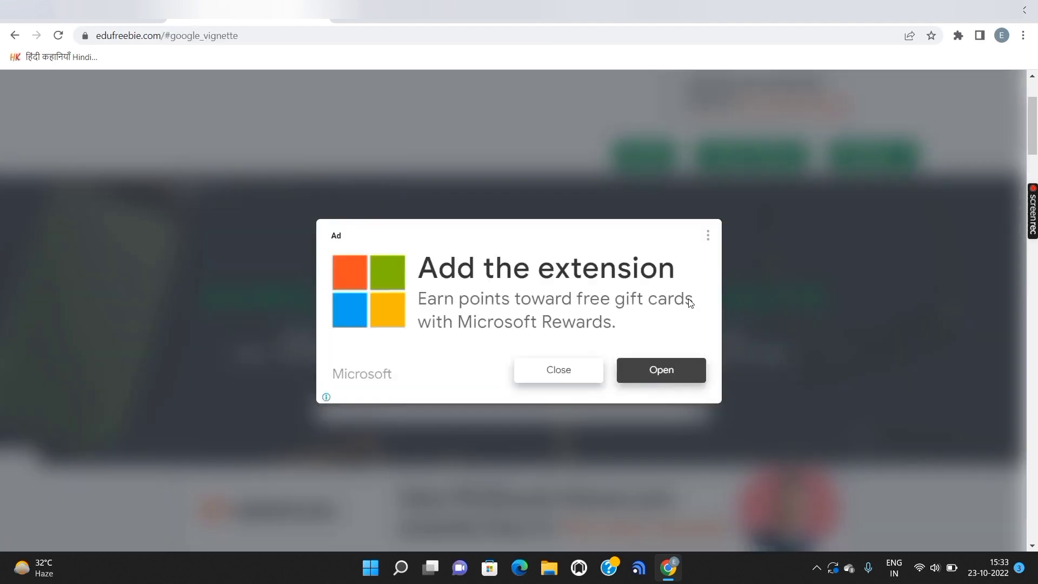
pyautogui.click(562, 373)
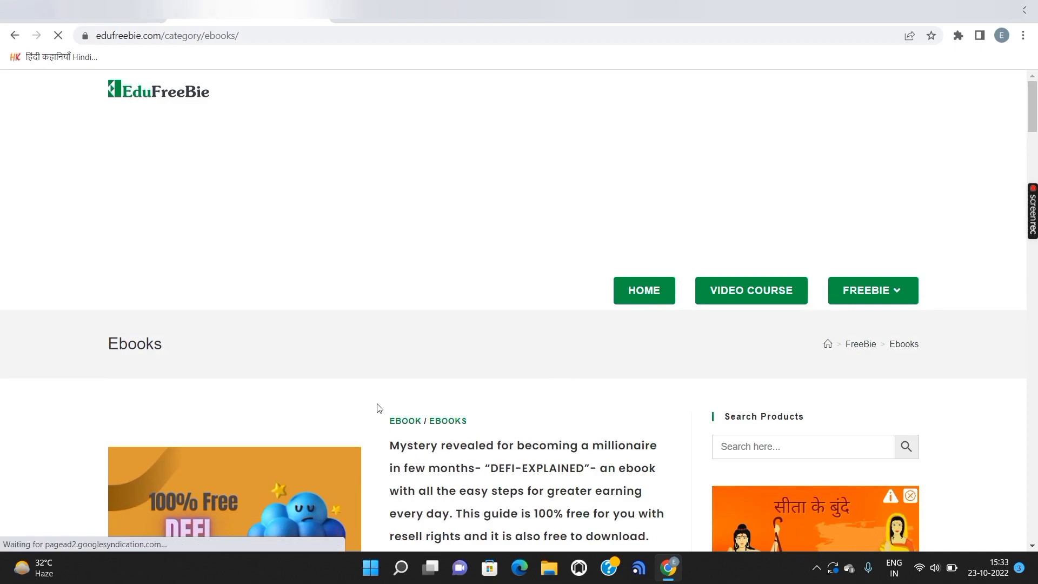
# Look through the free resell-rights ebooks listed in the Ebooks category.
pyautogui.scroll(-3, 507, 346)
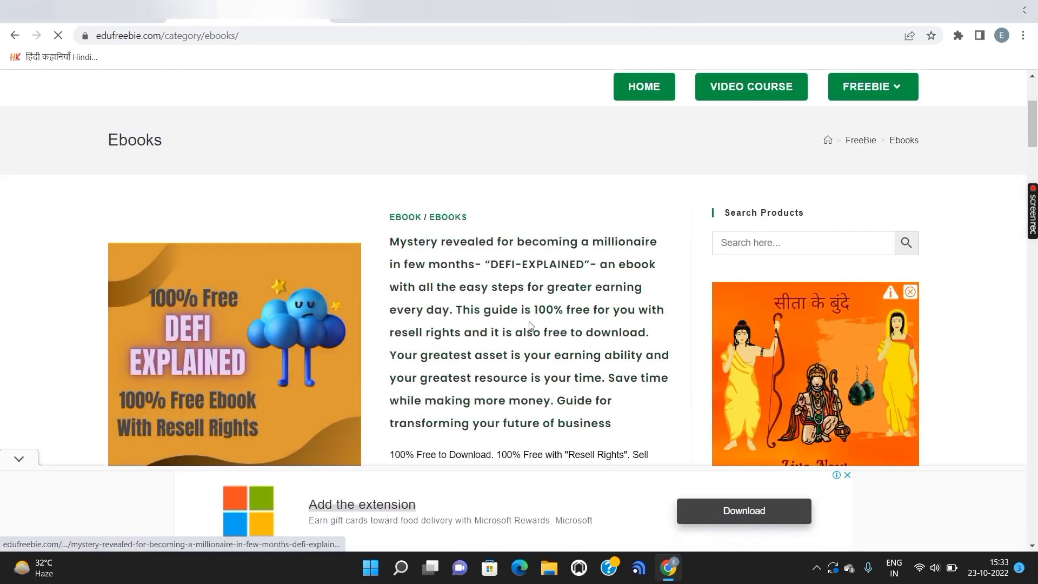
pyautogui.scroll(-10, 530, 326)
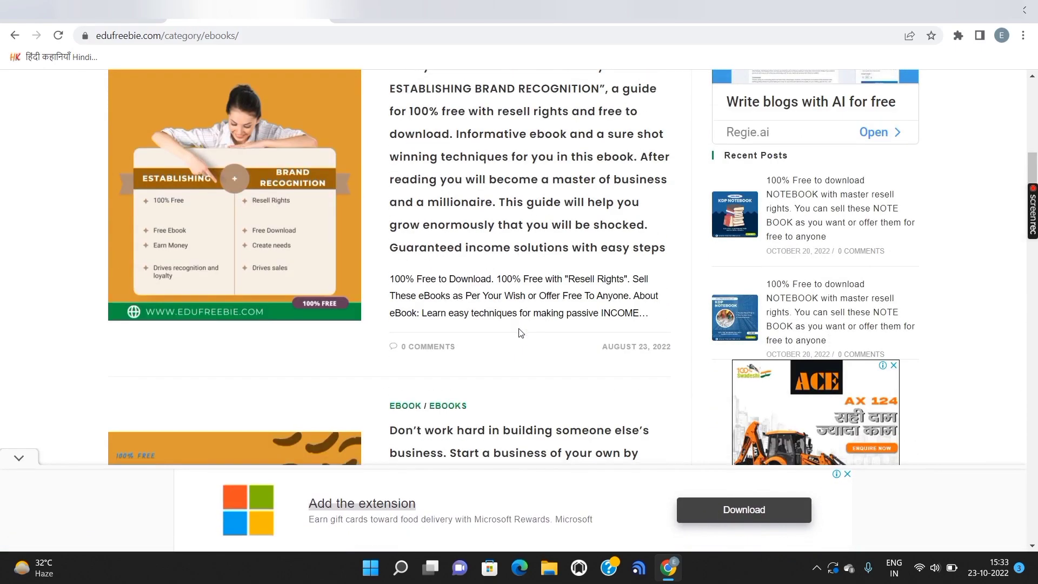
pyautogui.scroll(-7, 520, 333)
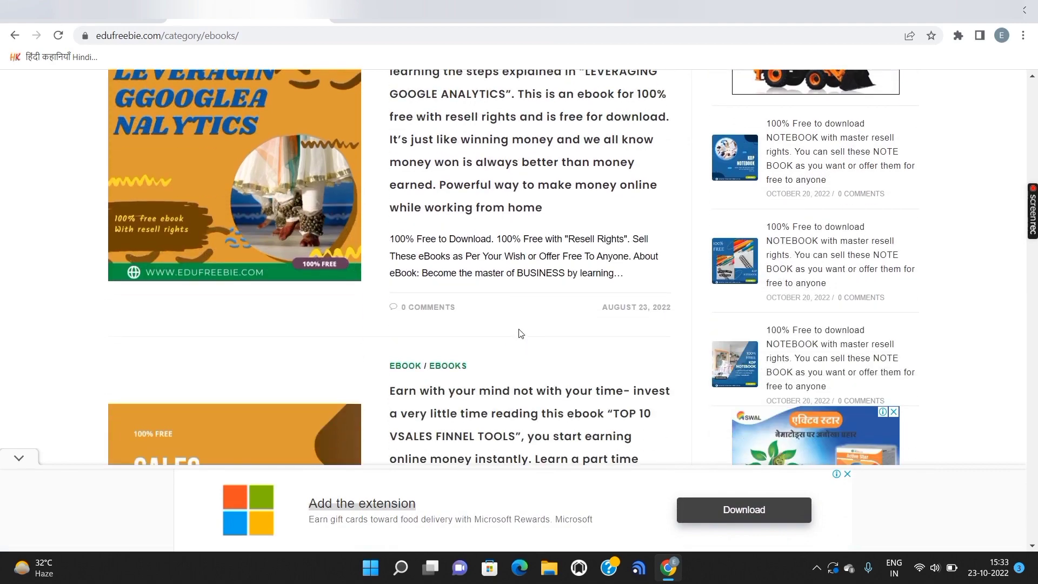
pyautogui.scroll(-12, 521, 333)
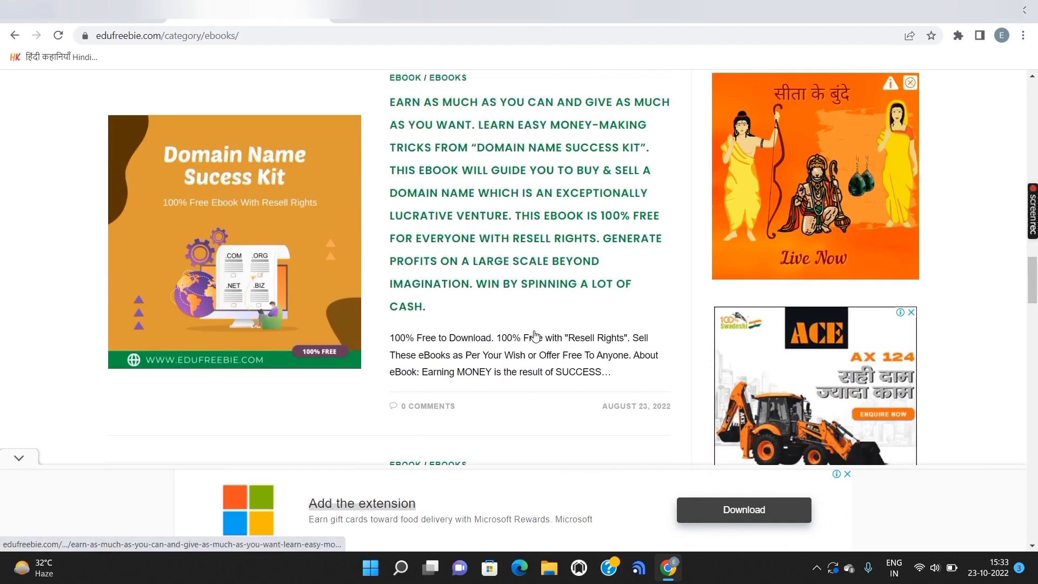
pyautogui.scroll(-4, 535, 336)
pyautogui.scroll(7, 535, 335)
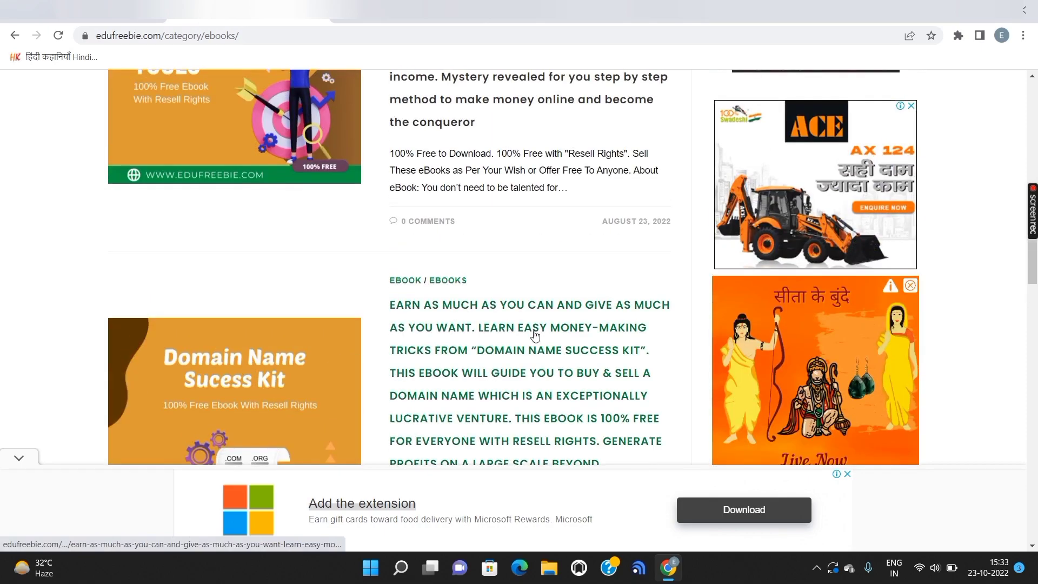
pyautogui.scroll(15, 535, 336)
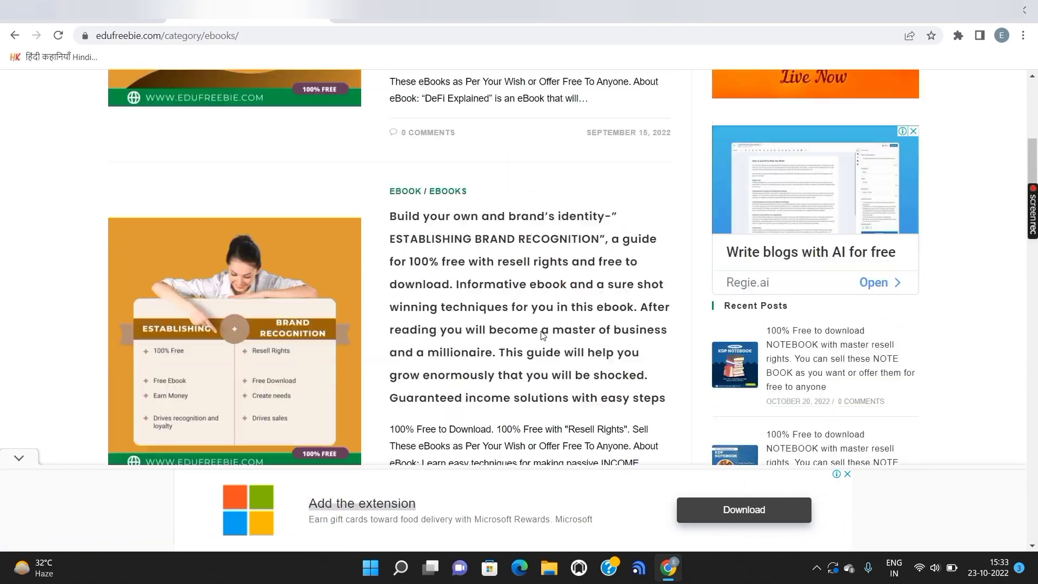
pyautogui.scroll(9, 543, 335)
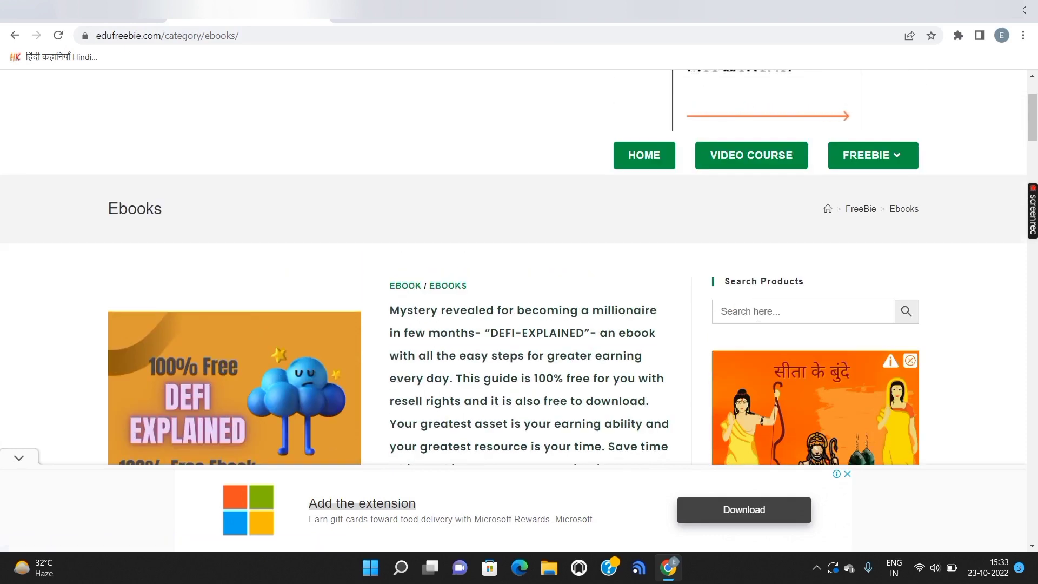
# Search the EduFreeBie products for "affiliate marketing" and go to page 4 of the results.
pyautogui.write('affiliate marketing')
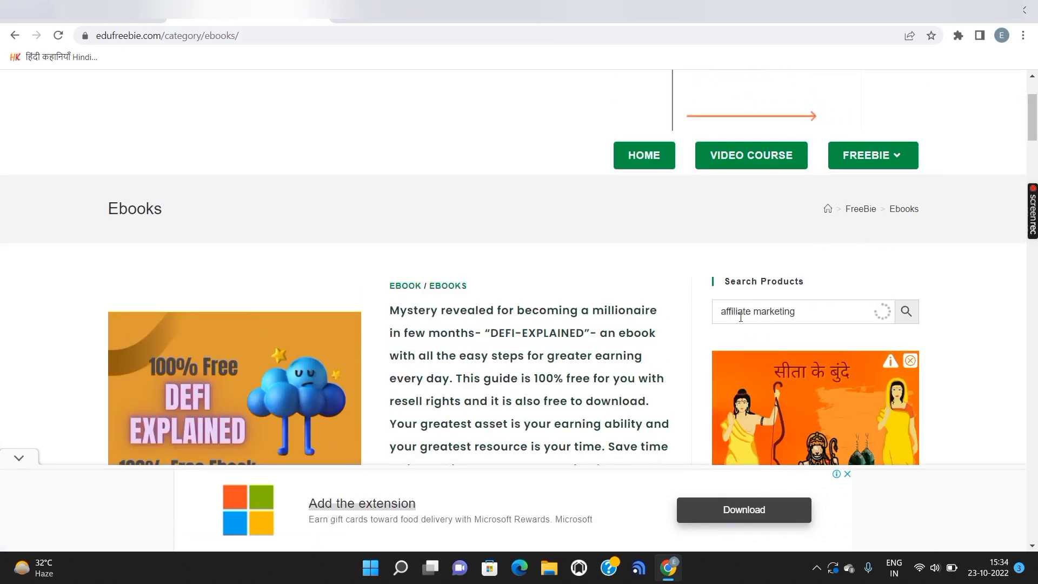
pyautogui.click(905, 312)
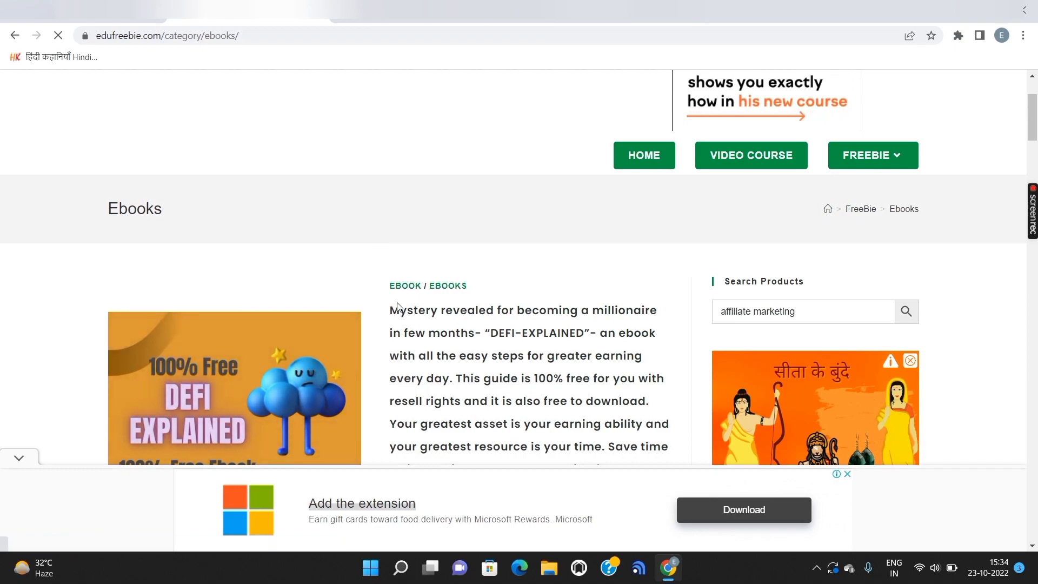
pyautogui.scroll(-4, 398, 310)
pyautogui.scroll(-5, 400, 310)
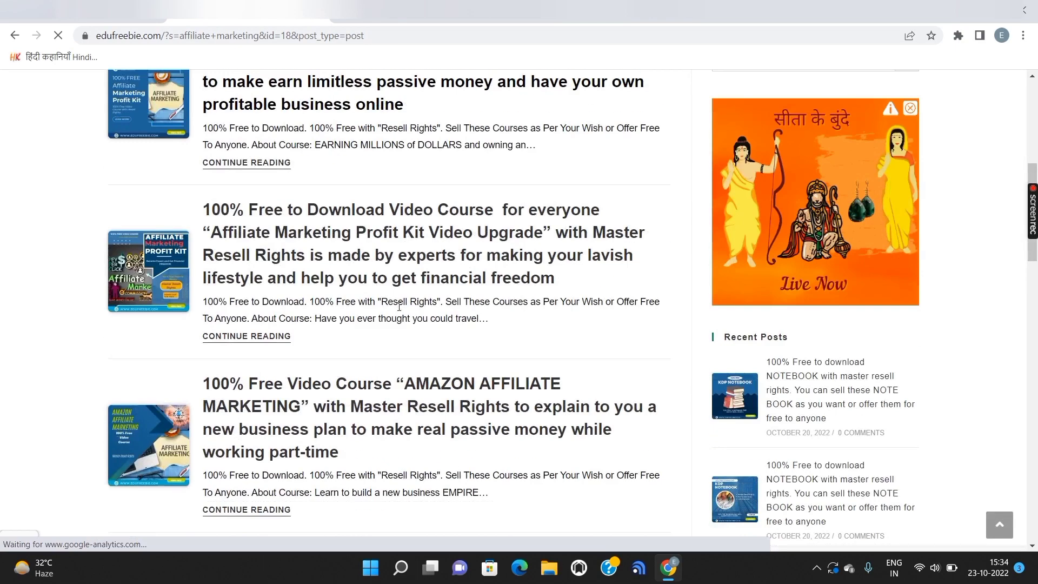
pyautogui.scroll(-10, 400, 311)
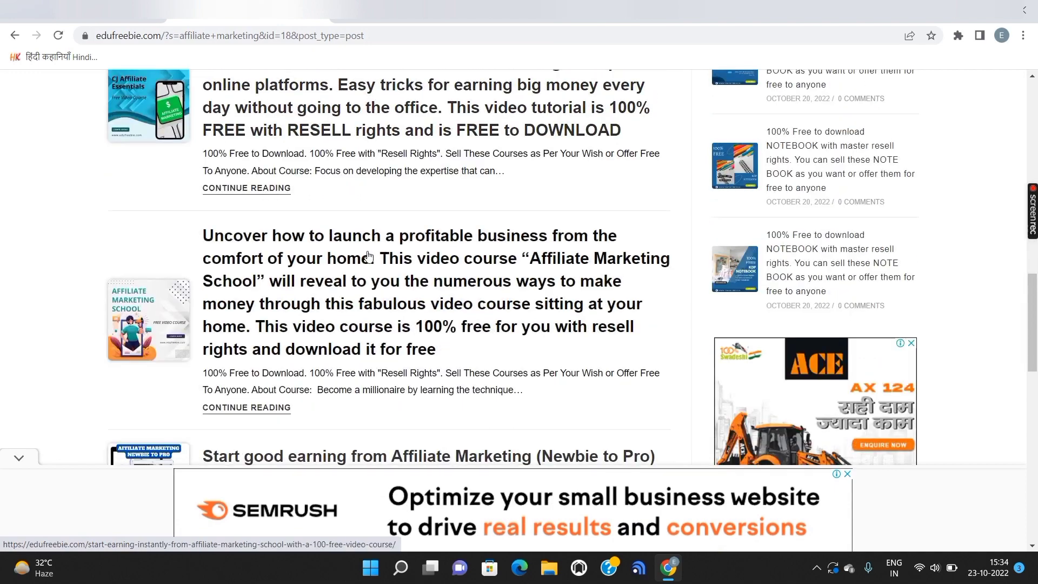
pyautogui.scroll(-5, 369, 256)
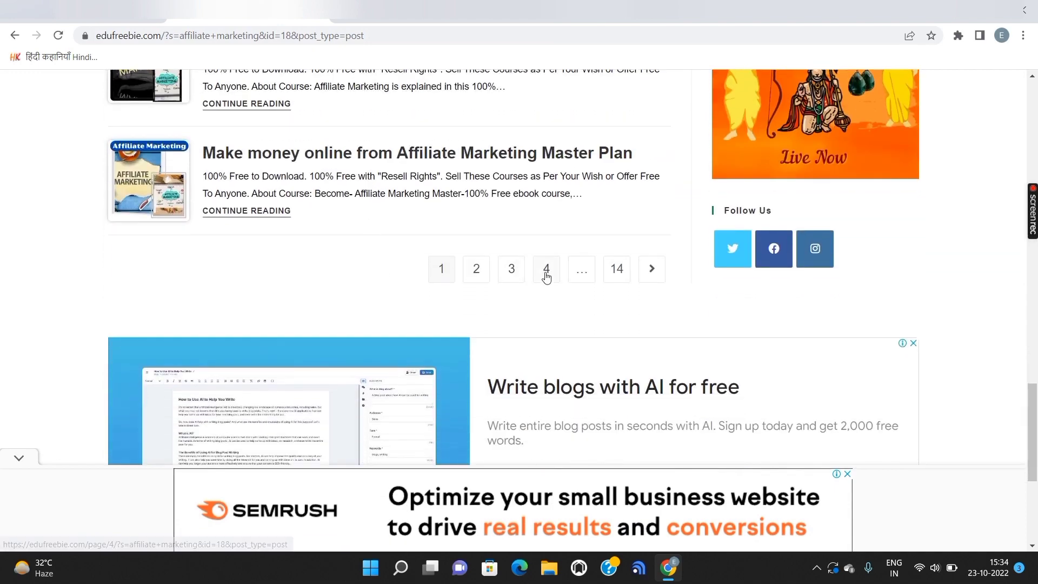
pyautogui.click(547, 277)
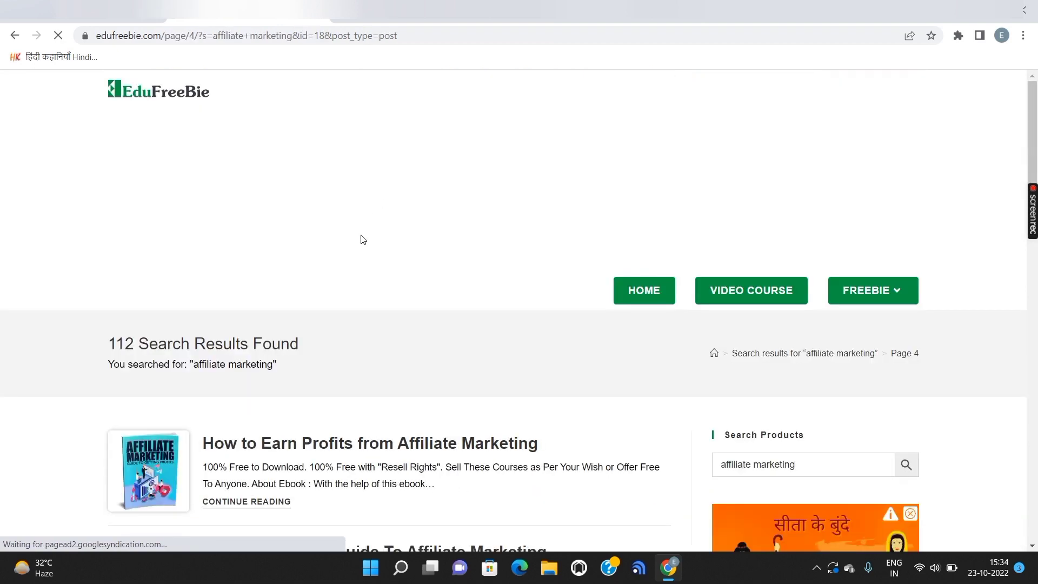
# Collapse the ad banner and open the ebook "How to Earn Profits from Affiliate Marketing" from the results.
pyautogui.scroll(-3, 345, 375)
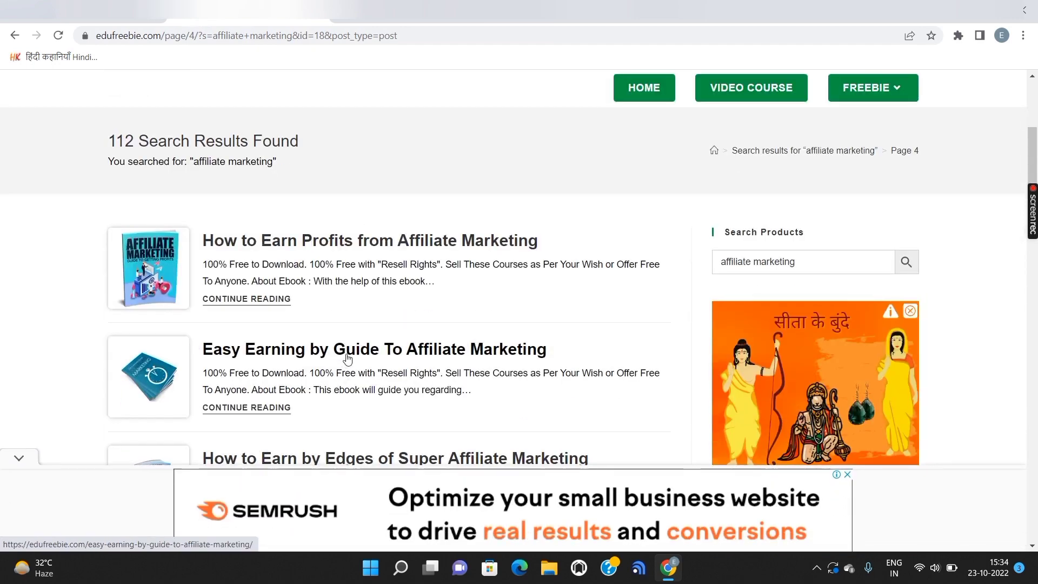
pyautogui.click(20, 459)
pyautogui.scroll(-2, 339, 348)
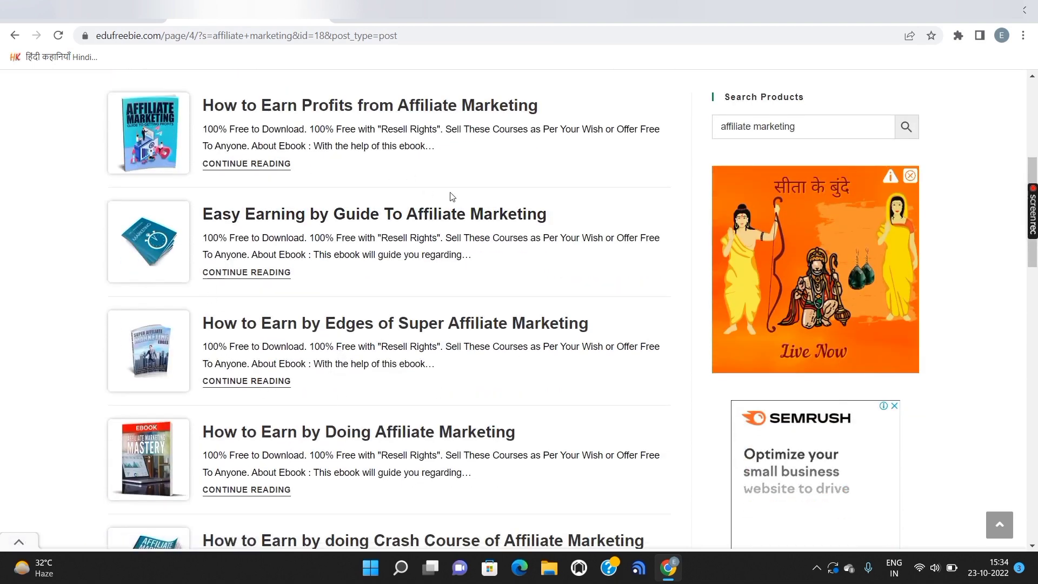
pyautogui.scroll(2, 382, 261)
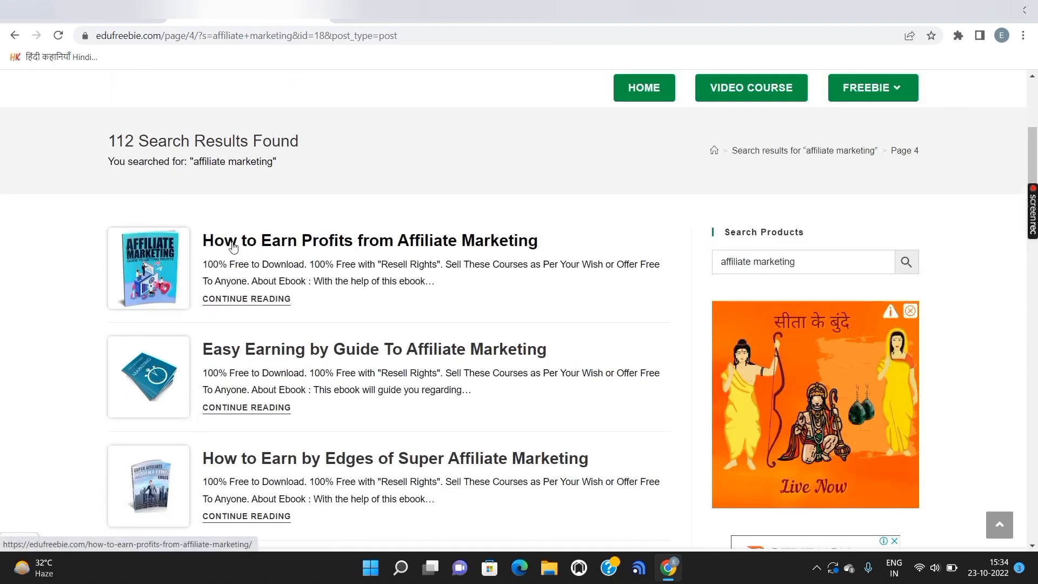
pyautogui.click(291, 242)
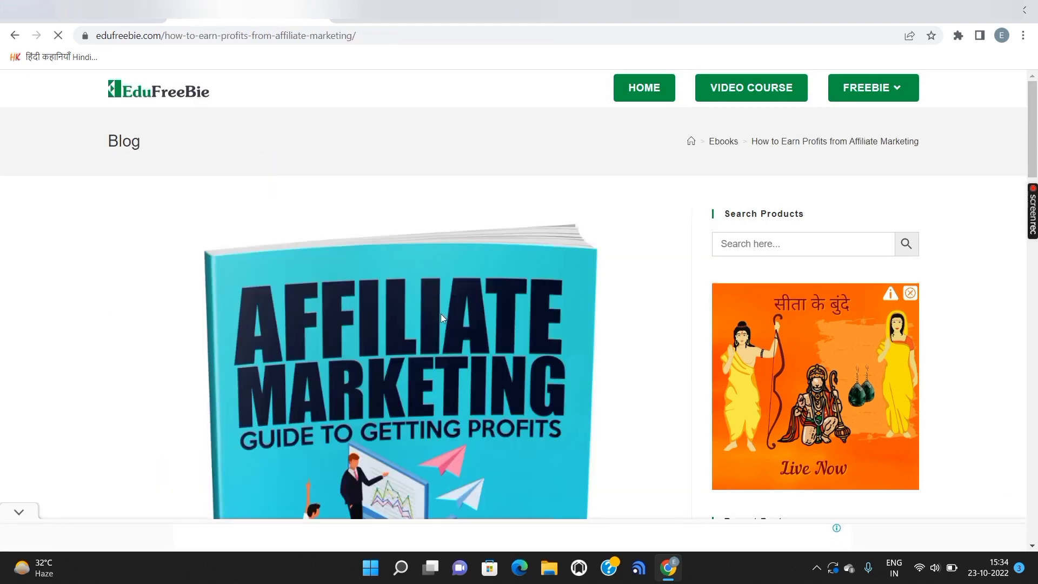
# Save the ebook's cover image as a PNG file in the Downloads folder.
pyautogui.scroll(-3, 440, 313)
pyautogui.scroll(-3, 377, 249)
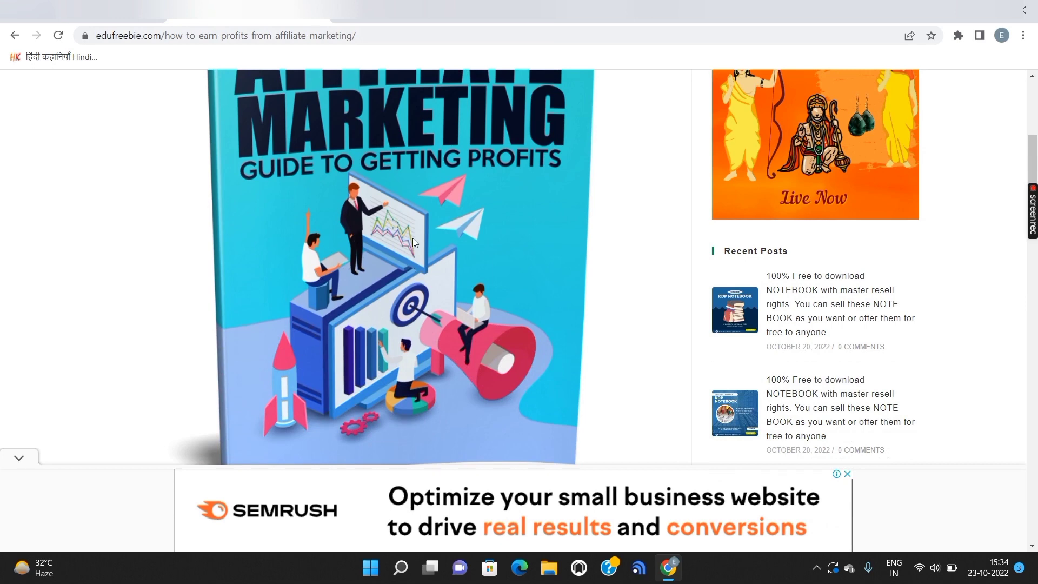
pyautogui.rightClick(418, 218)
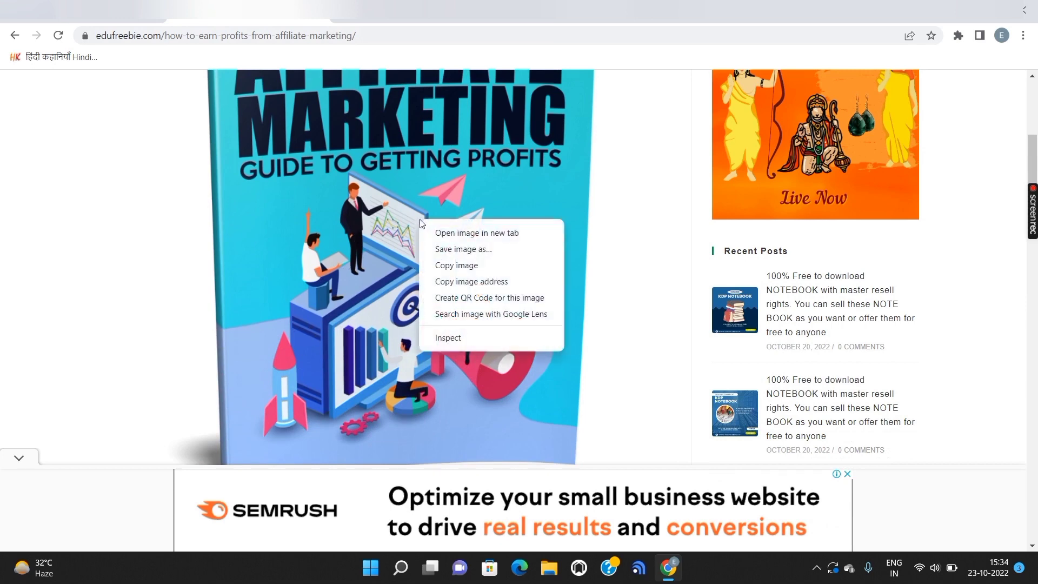
pyautogui.click(489, 245)
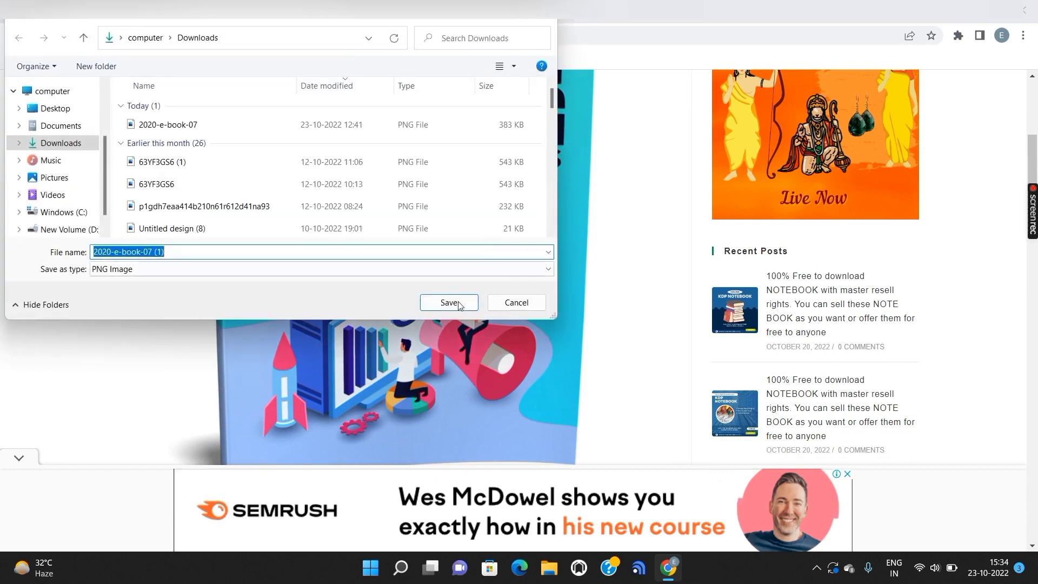
pyautogui.click(455, 302)
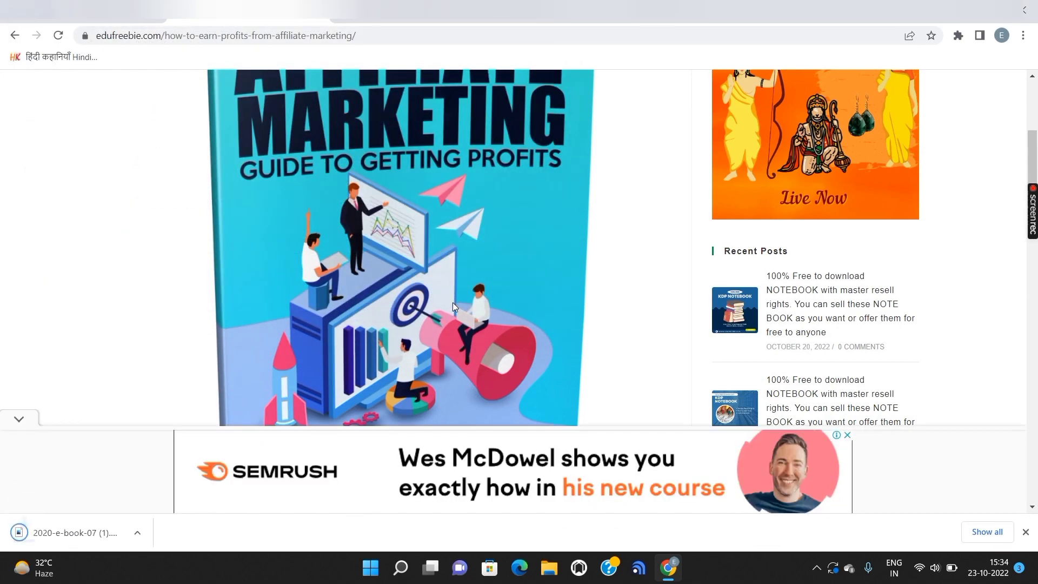
# Download the zip file of the ebook "How to Earn Profits from Affiliate Marketing" from its page.
pyautogui.scroll(-3, 450, 306)
pyautogui.scroll(-8, 450, 307)
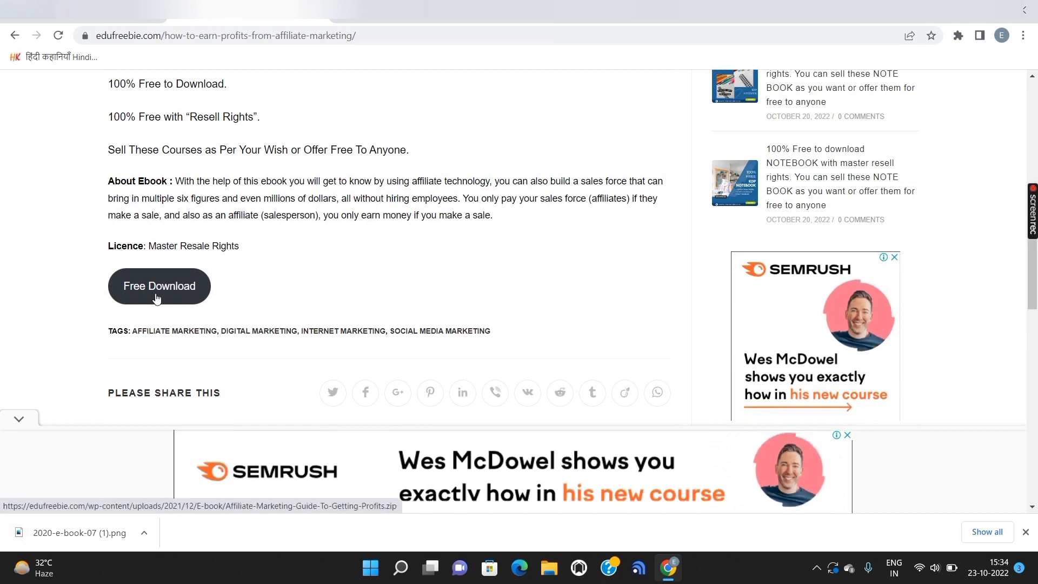
pyautogui.click(156, 290)
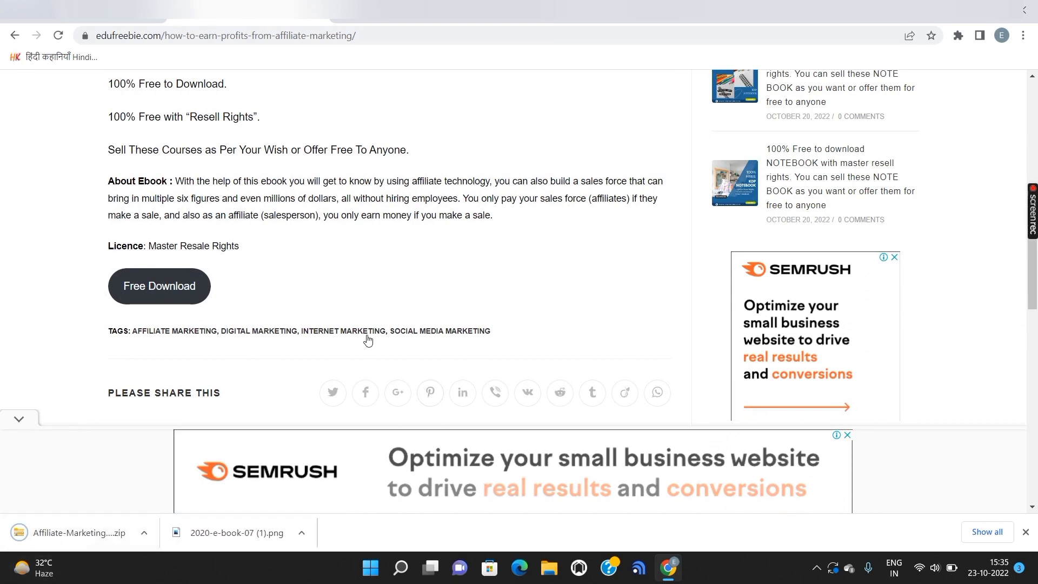
pyautogui.scroll(2, 368, 339)
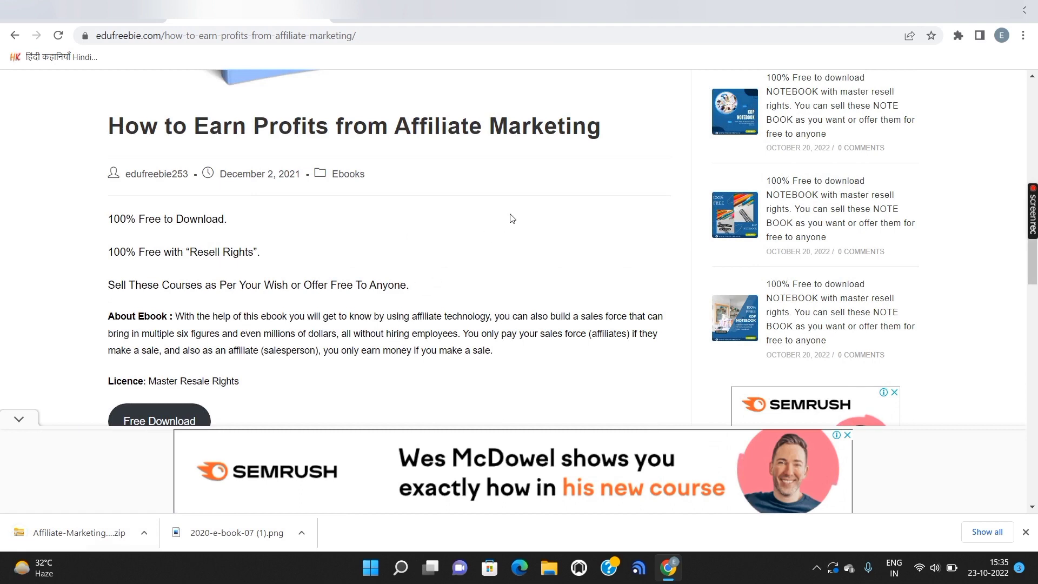
# Copy the ebook title "How to Earn Profits from Affiliate Marketing" from its EduFreeBie page into the title of the new Payhip digital product.
pyautogui.moveTo(612, 139); pyautogui.dragTo(107, 138)
pyautogui.rightClick(142, 126)
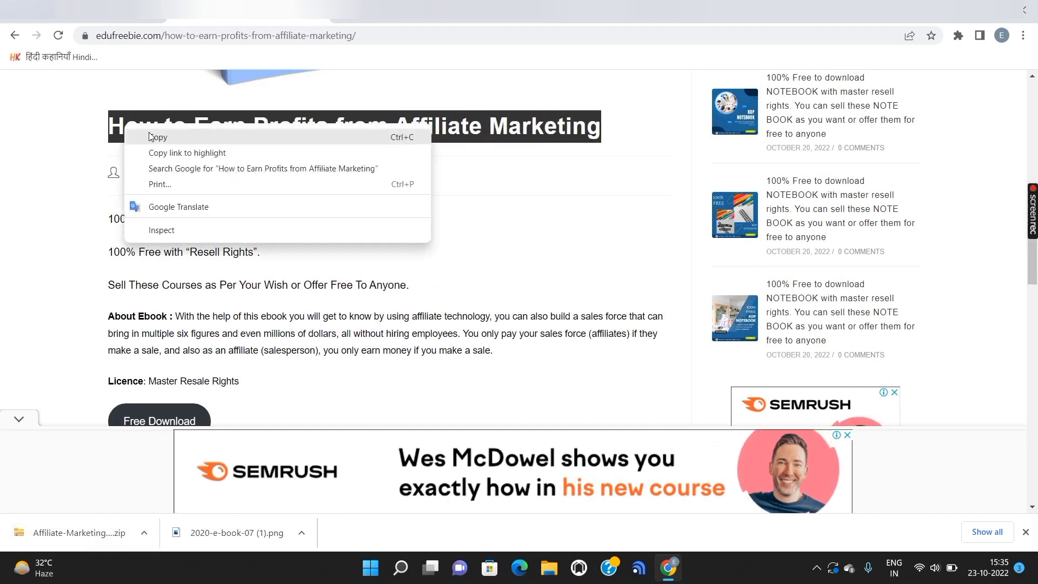
pyautogui.click(151, 133)
pyautogui.click(87, 11)
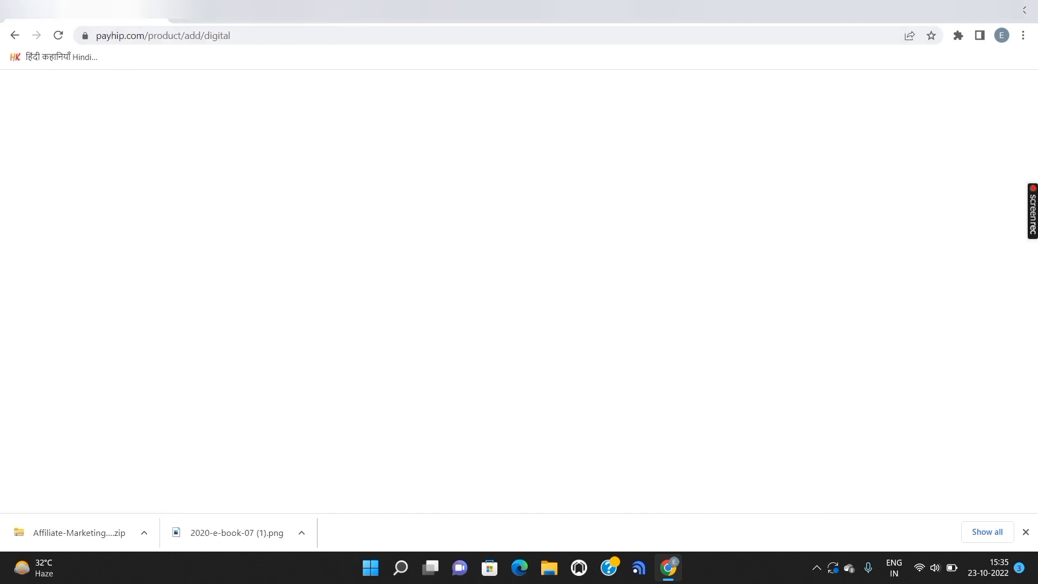
pyautogui.scroll(-3, 319, 284)
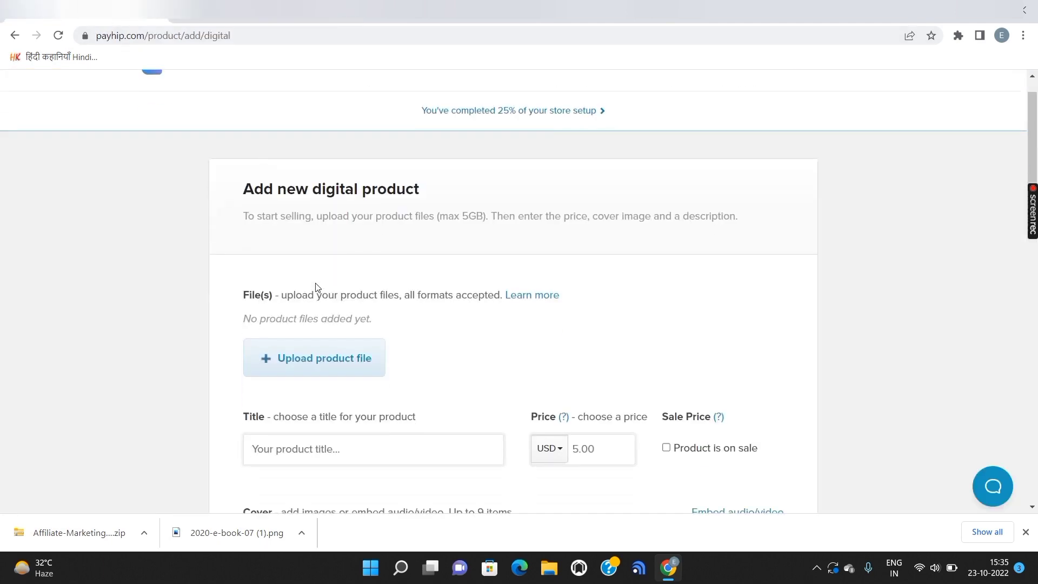
pyautogui.click(299, 349)
pyautogui.rightClick(299, 348)
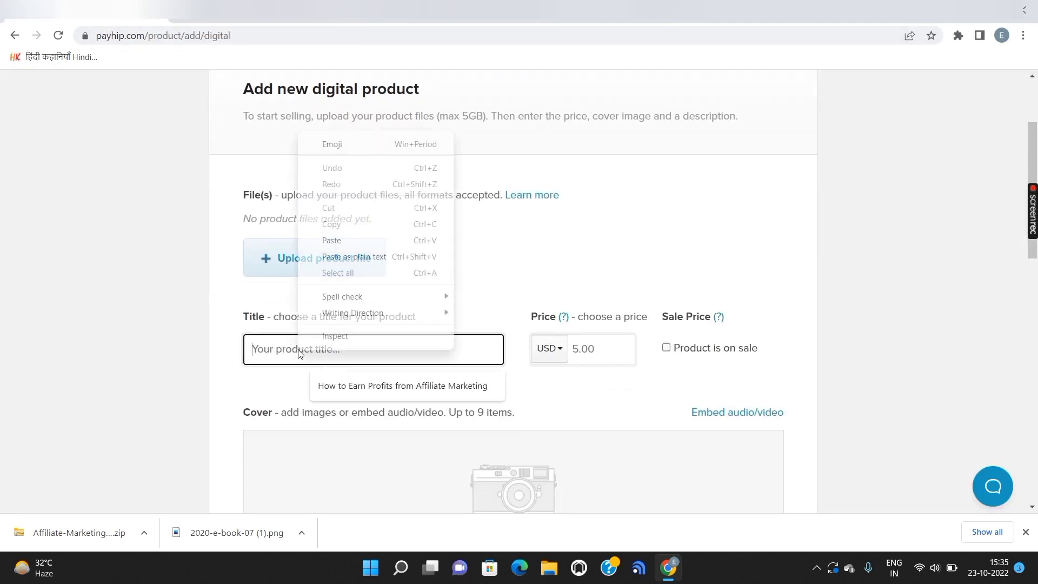
pyautogui.click(342, 241)
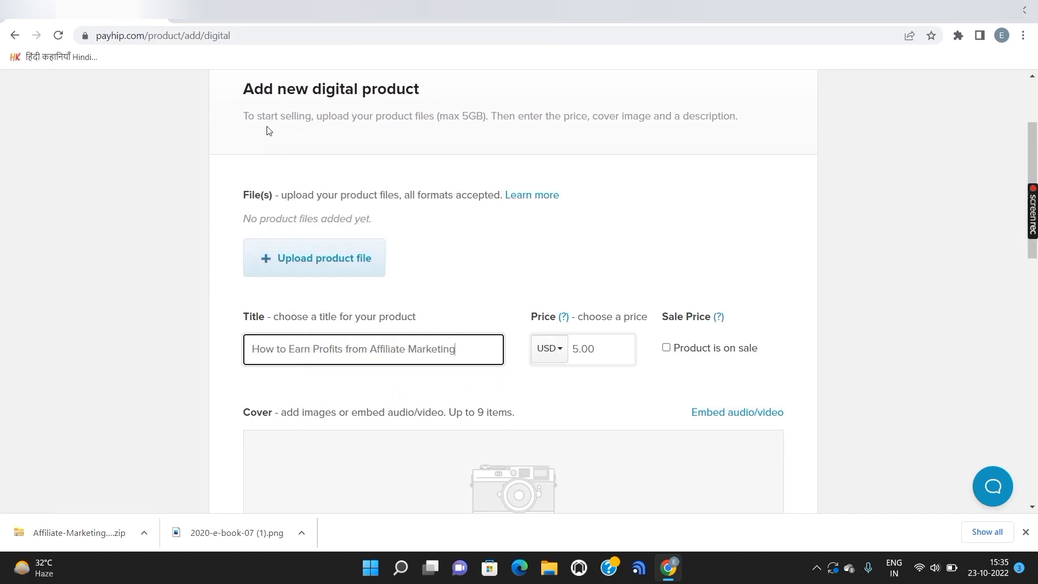
# Copy the "About Ebook" paragraph from the EduFreeBie page and paste it as the Payhip product's description.
pyautogui.hotkey('ctrl', 'Tab')
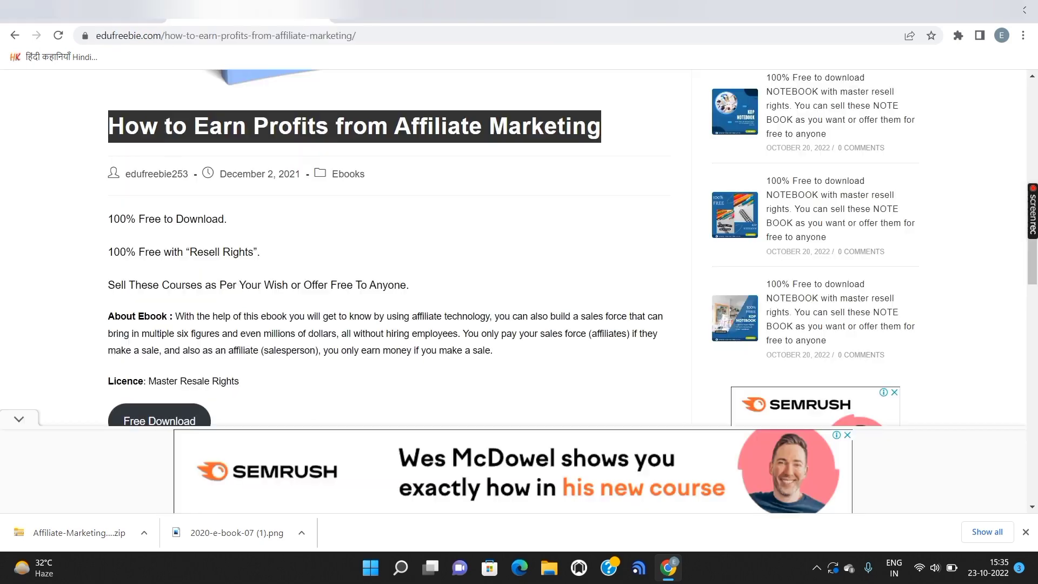
pyautogui.scroll(-1, 325, 254)
pyautogui.moveTo(505, 292); pyautogui.dragTo(176, 249)
pyautogui.rightClick(193, 249)
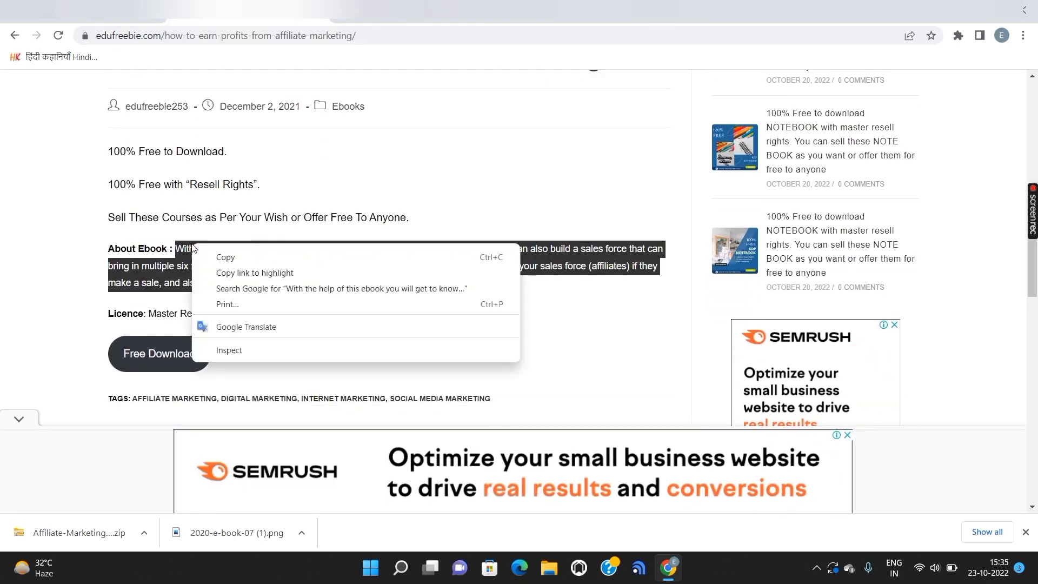
pyautogui.click(225, 257)
pyautogui.hotkey('ctrl', 'shift', 'Tab')
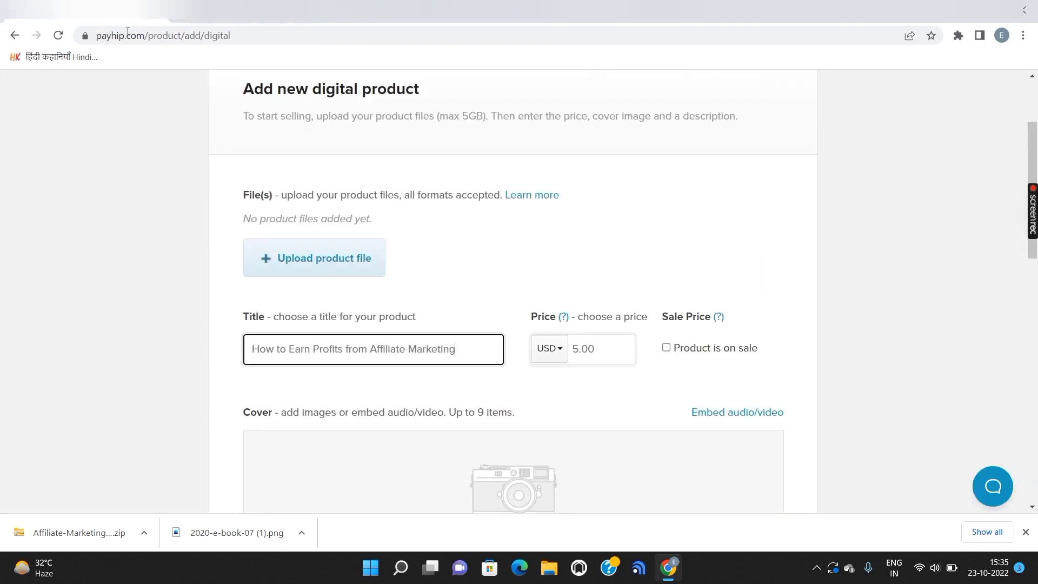
pyautogui.scroll(-2, 332, 297)
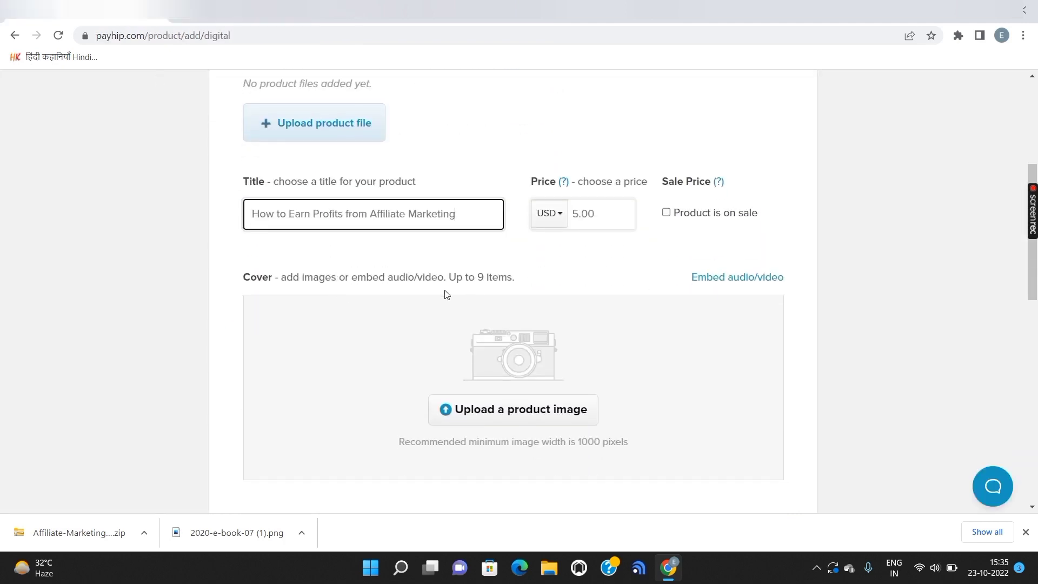
pyautogui.scroll(-3, 424, 302)
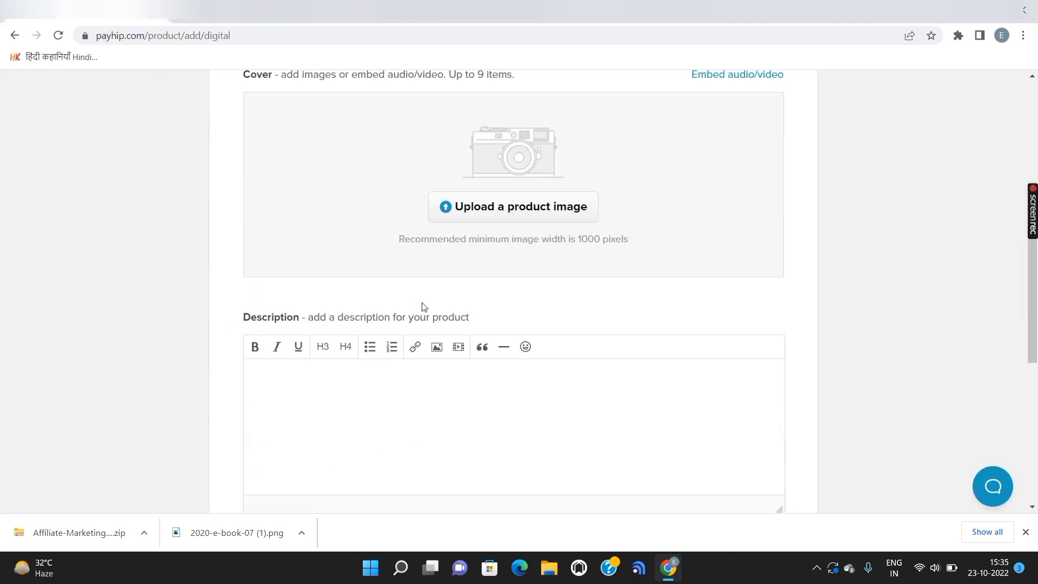
pyautogui.scroll(-2, 416, 301)
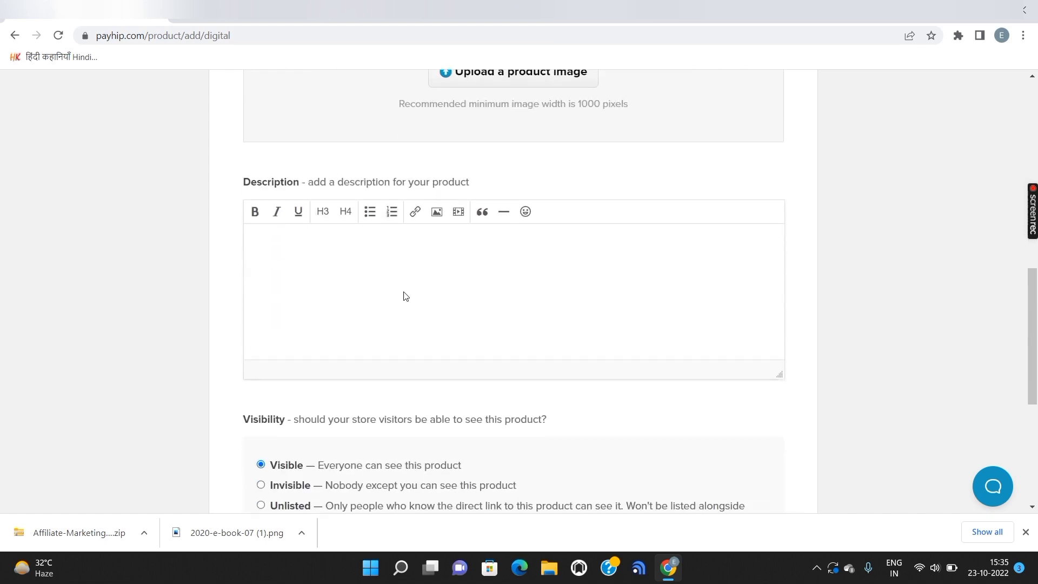
pyautogui.rightClick(293, 238)
pyautogui.click(393, 354)
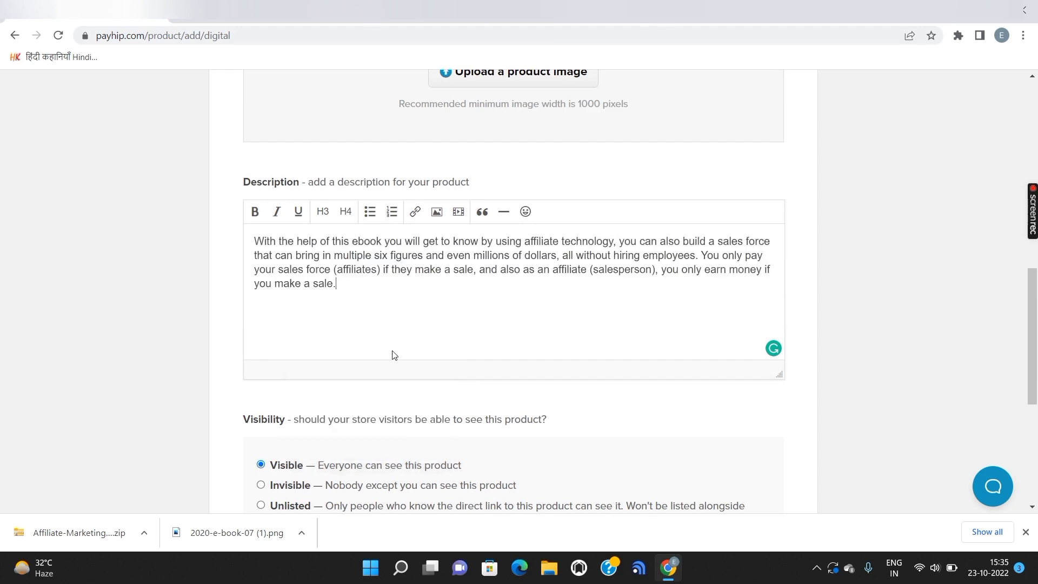
# Upload the zip file "Affiliate-Marketing-Guide-To-Getting-Profits (1)" from Downloads as the product file.
pyautogui.scroll(7, 393, 355)
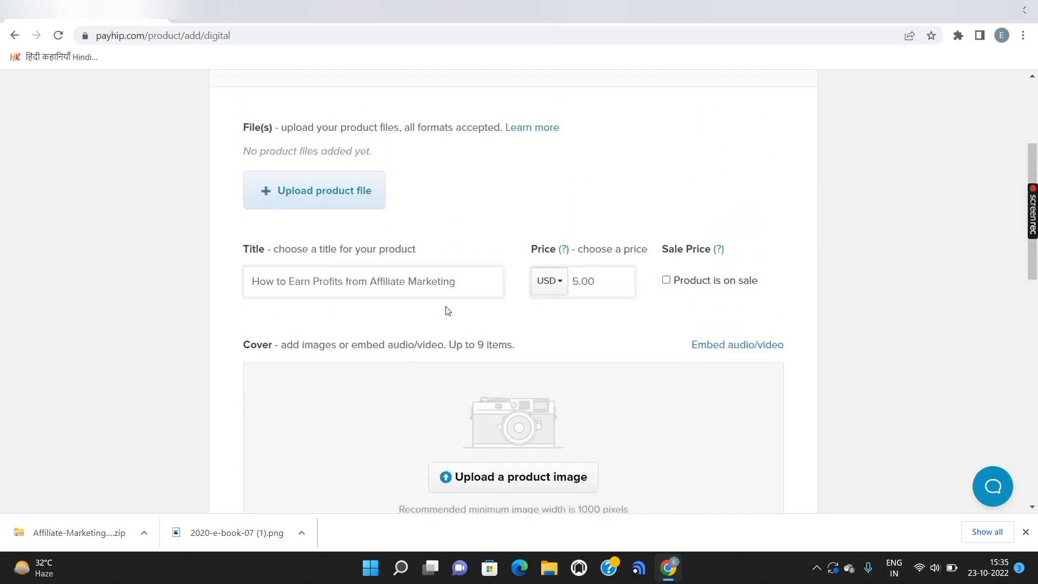
pyautogui.click(326, 187)
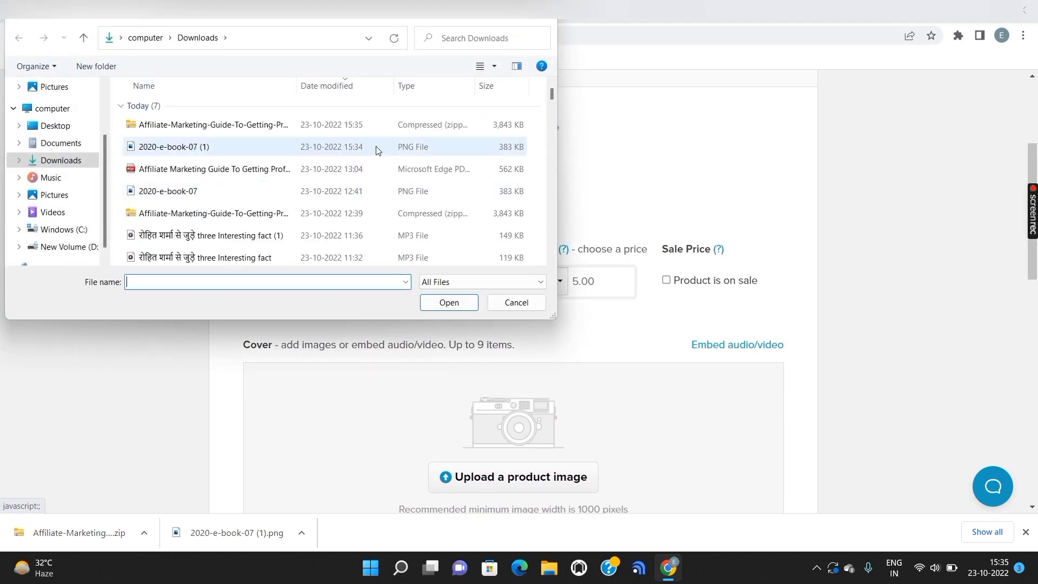
pyautogui.click(371, 130)
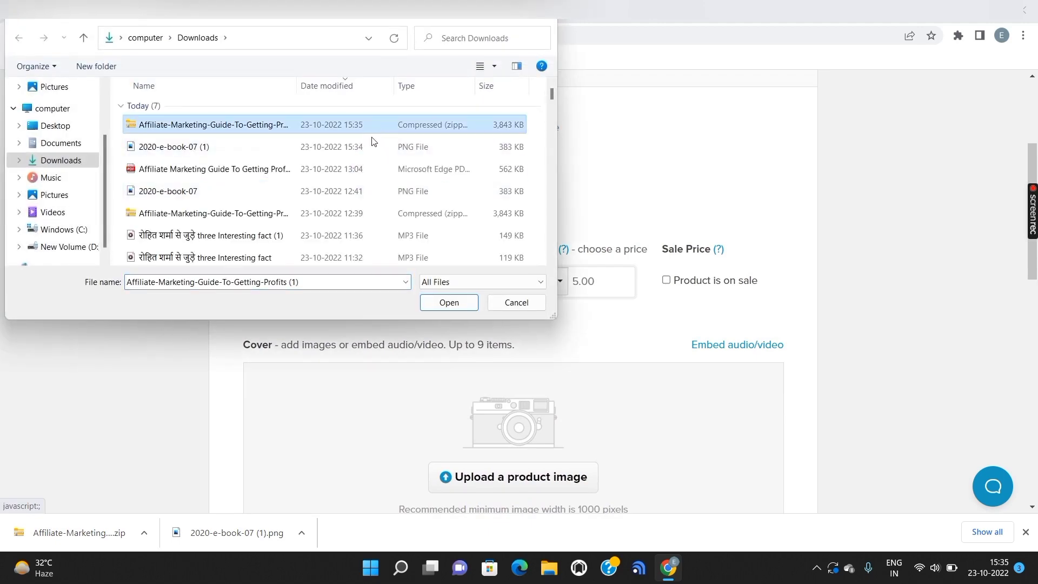
pyautogui.click(430, 301)
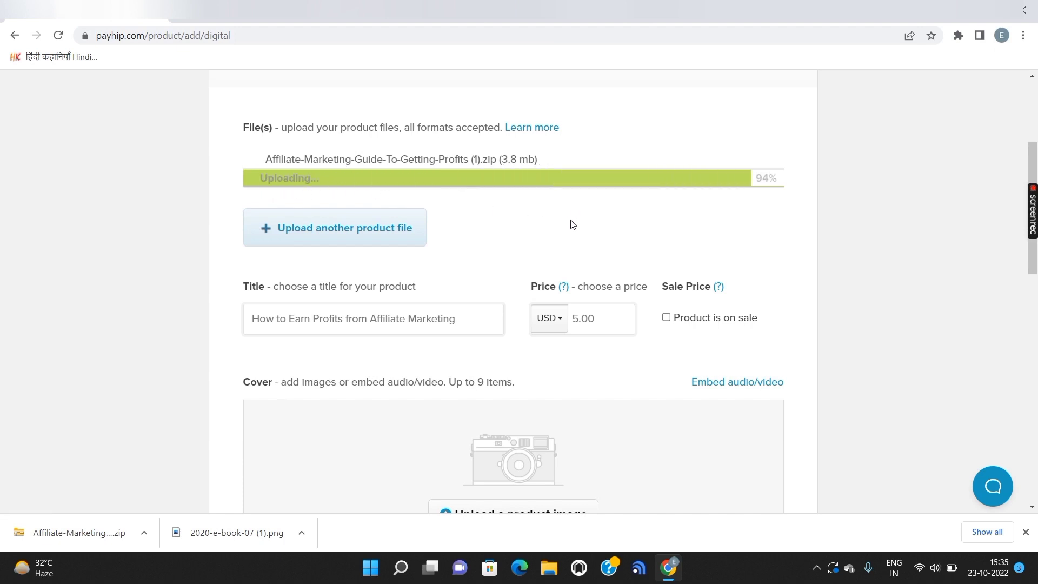
# Upload the image "2020-e-book-07 (1)" from Downloads as the product's cover.
pyautogui.scroll(-5, 569, 223)
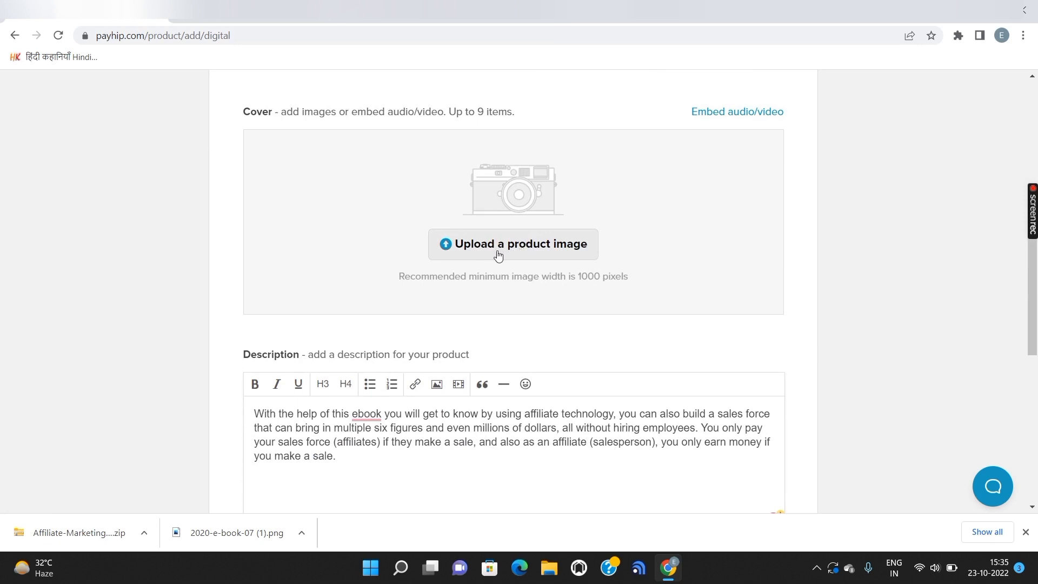
pyautogui.click(502, 247)
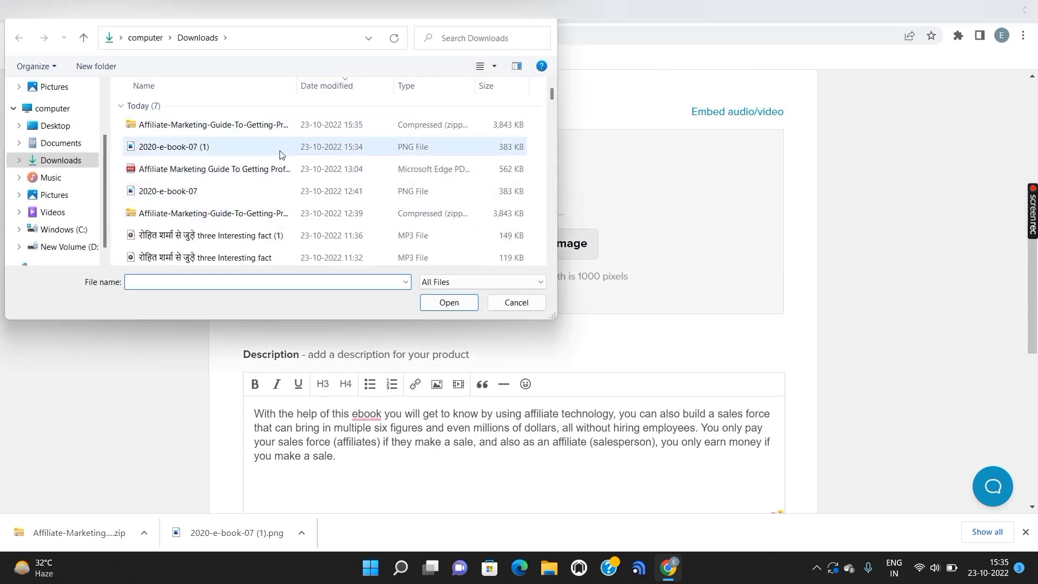
pyautogui.click(365, 145)
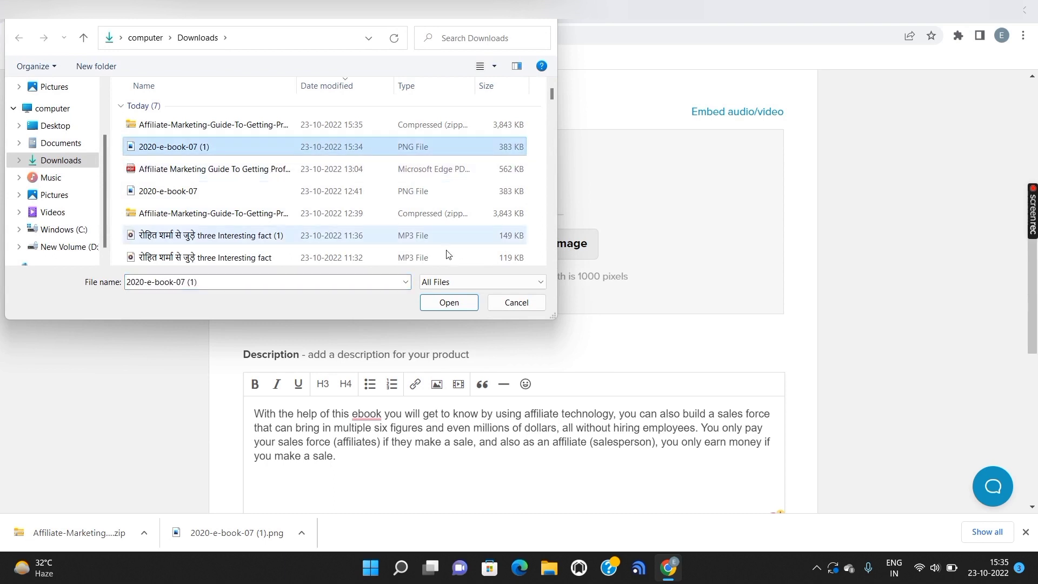
pyautogui.click(448, 303)
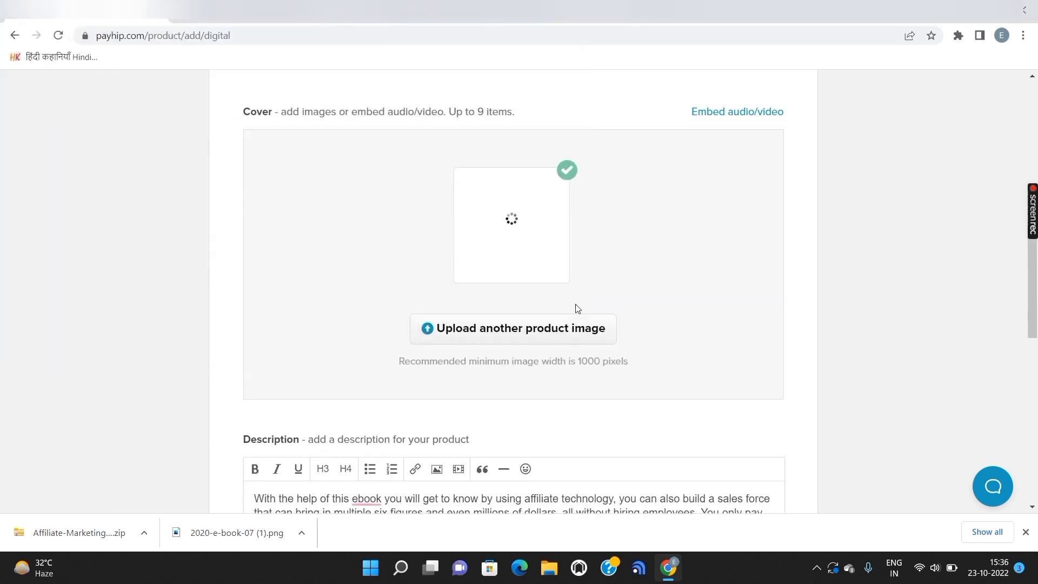
pyautogui.moveTo(533, 215)
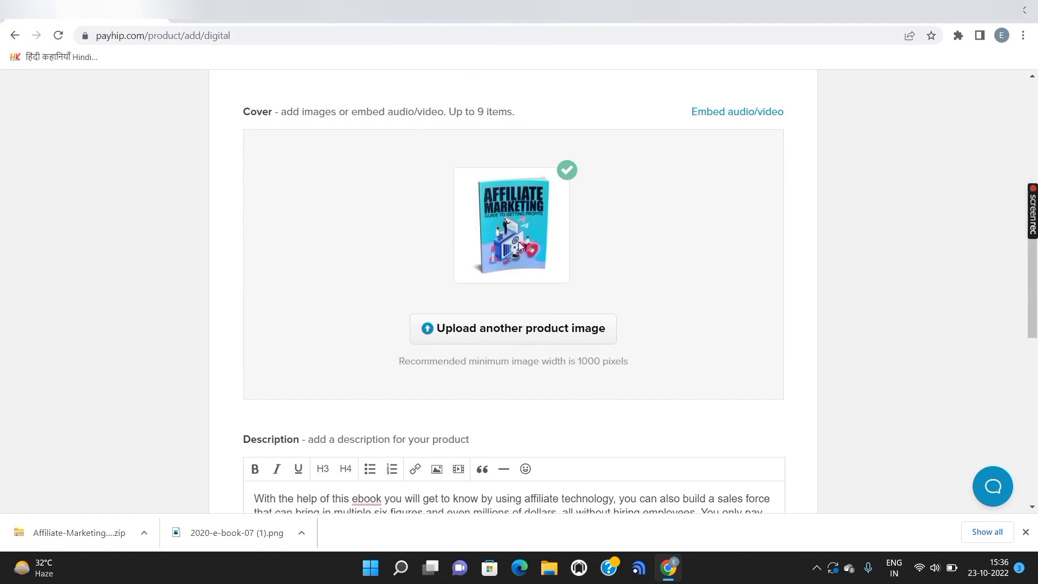
# Mark the product as on sale, with a regular price of 20.00 USD and a sale price of 4.99 USD.
pyautogui.scroll(2, 612, 335)
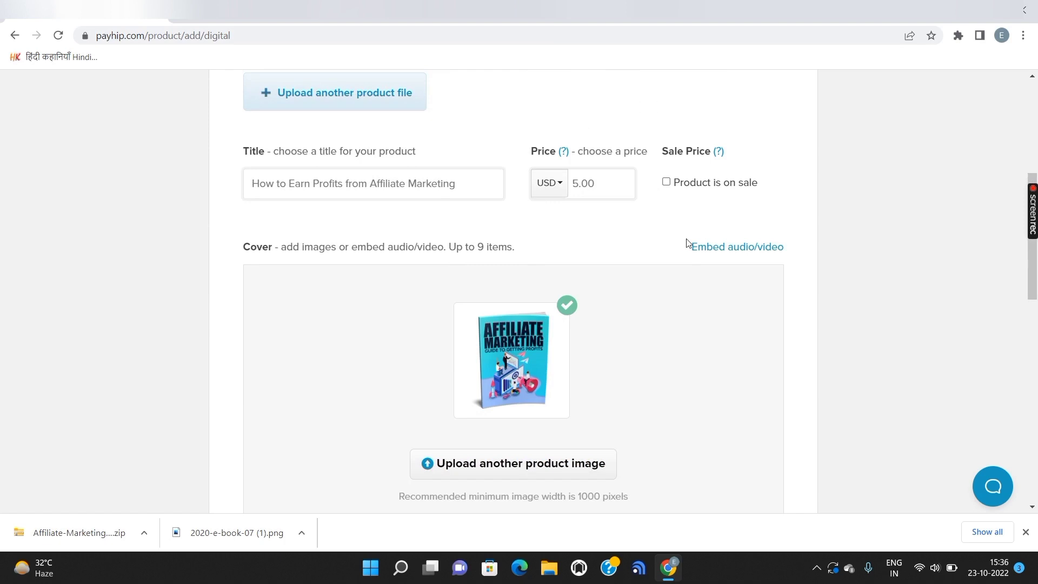
pyautogui.click(665, 182)
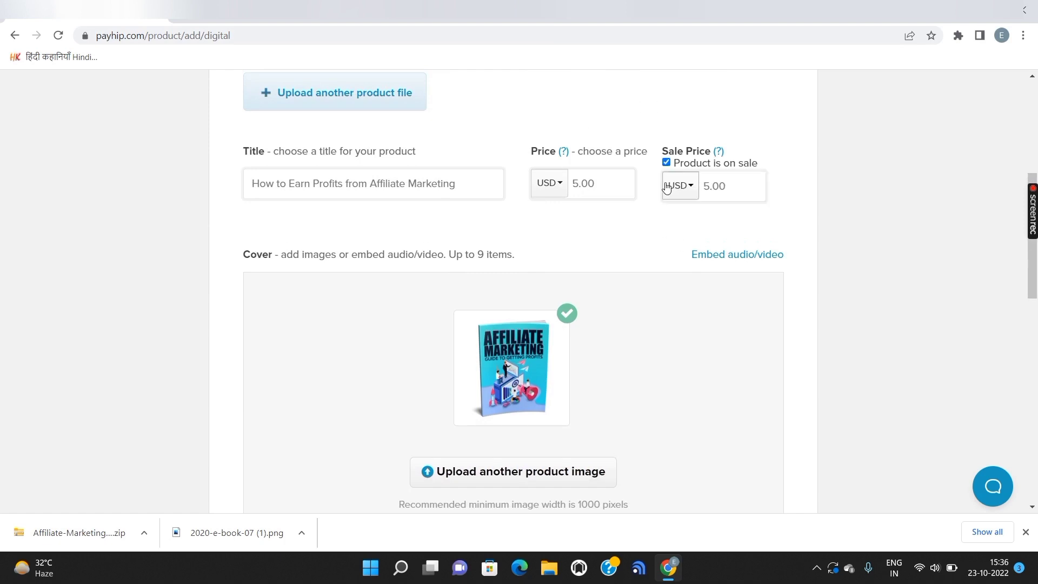
pyautogui.click(579, 185)
pyautogui.press('BackSpace')
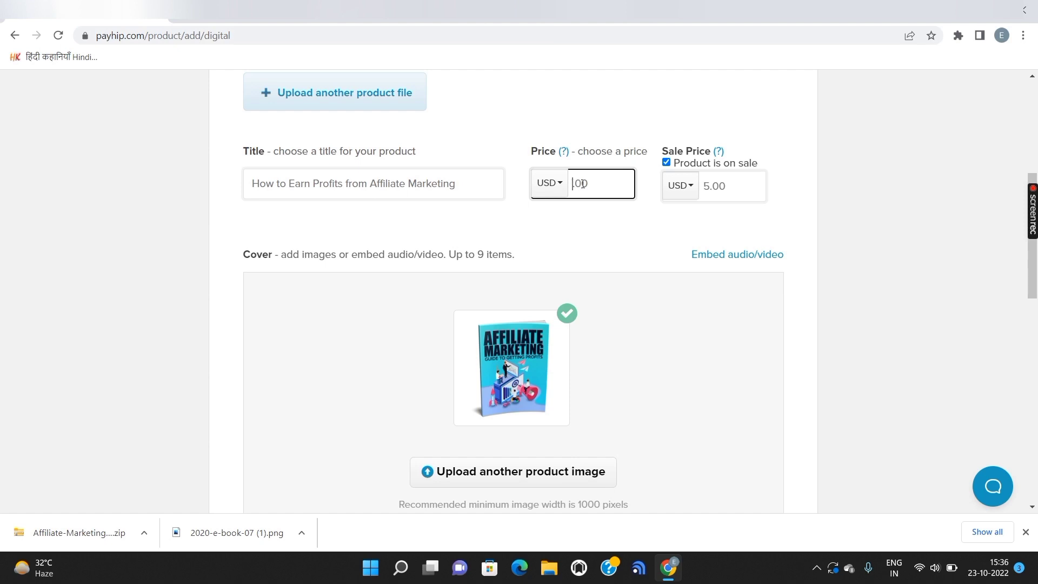
pyautogui.write('20.')
pyautogui.click(709, 187)
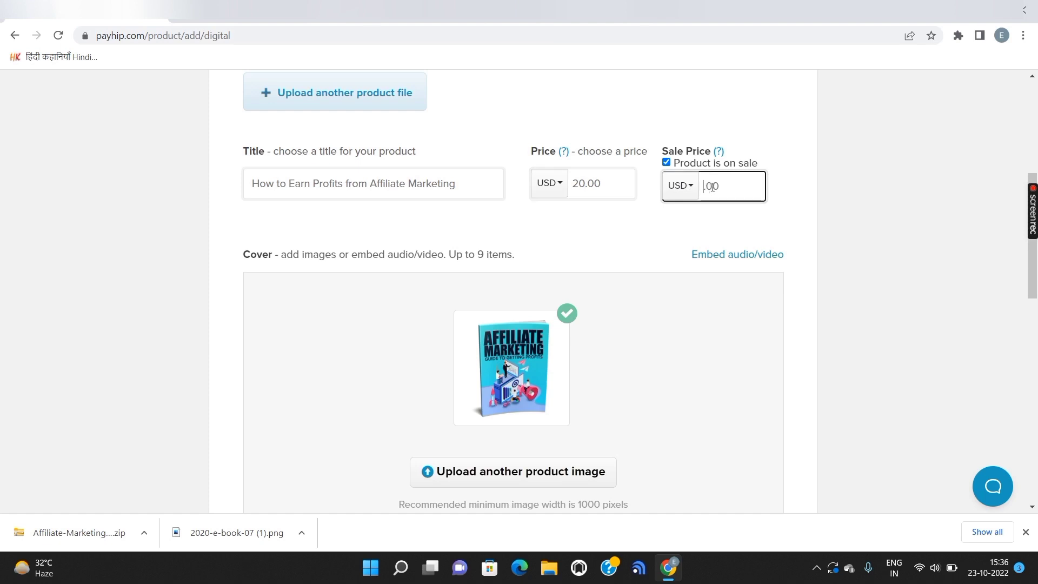
pyautogui.write('4.99')
# Add the completed digital product to the store and check the product name in the confirmation.
pyautogui.scroll(-12, 655, 283)
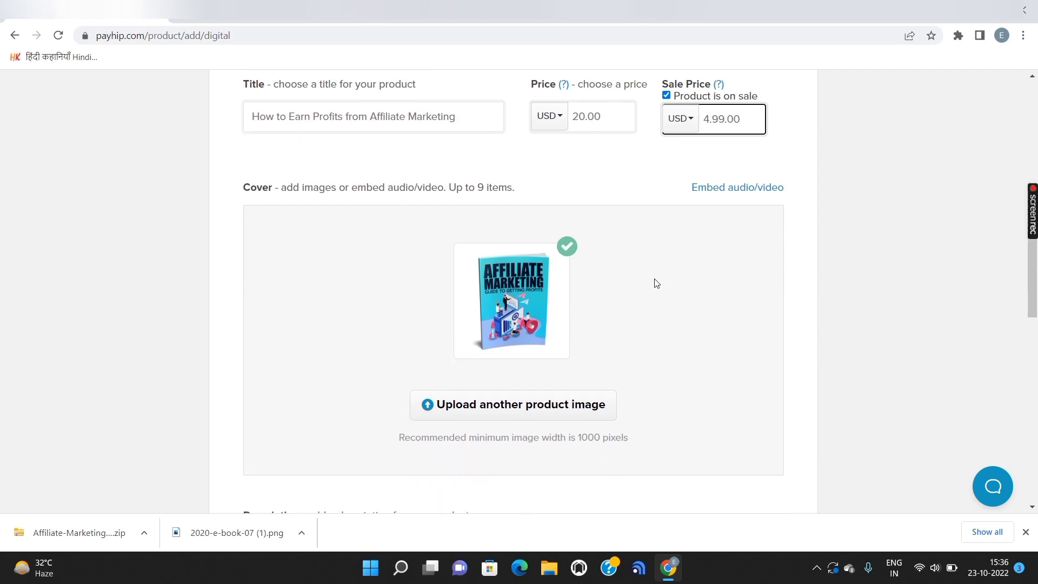
pyautogui.scroll(-1, 655, 282)
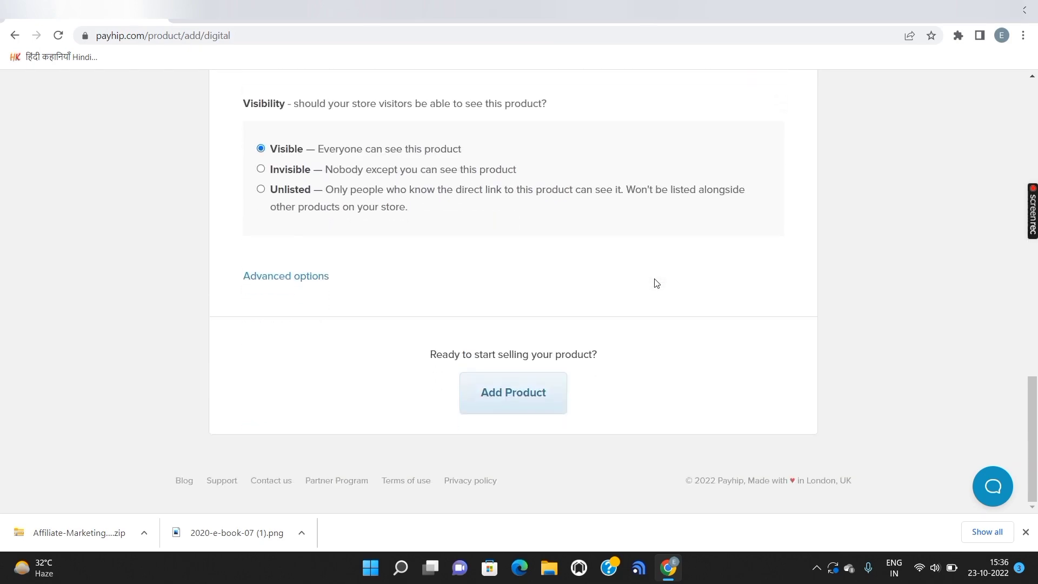
pyautogui.click(506, 399)
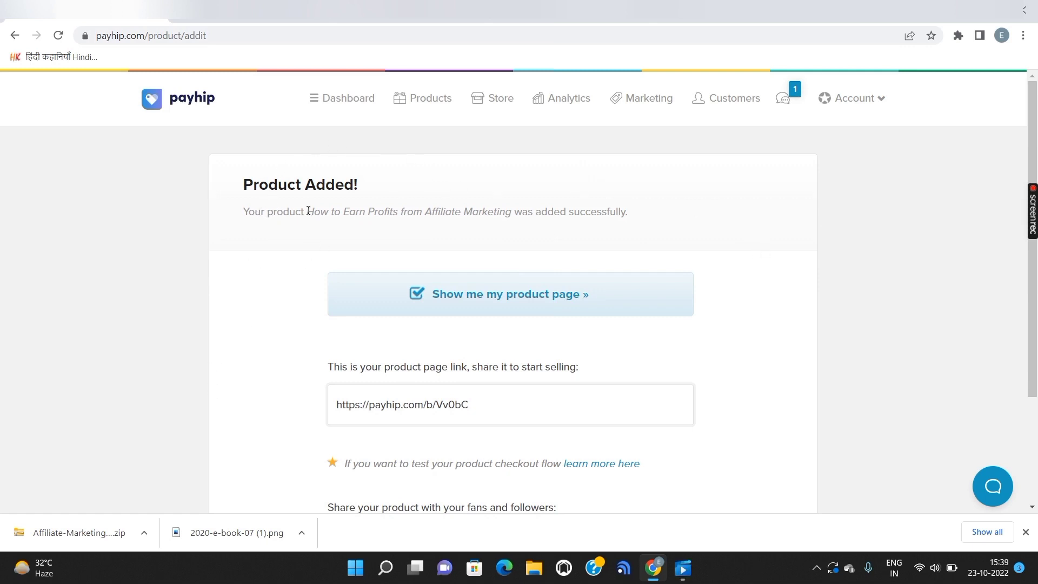
pyautogui.moveTo(308, 210); pyautogui.dragTo(505, 226)
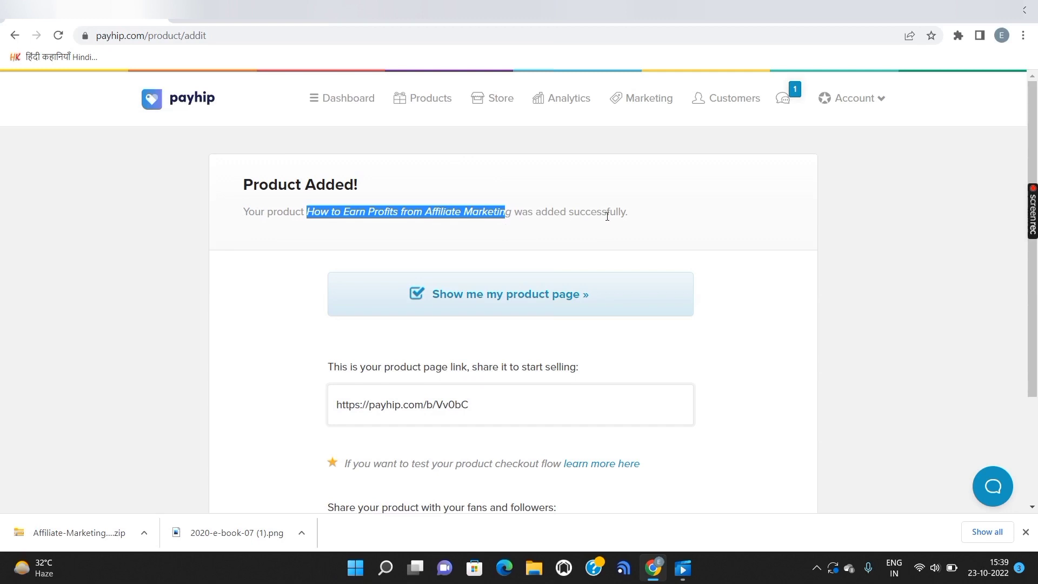
pyautogui.click(819, 227)
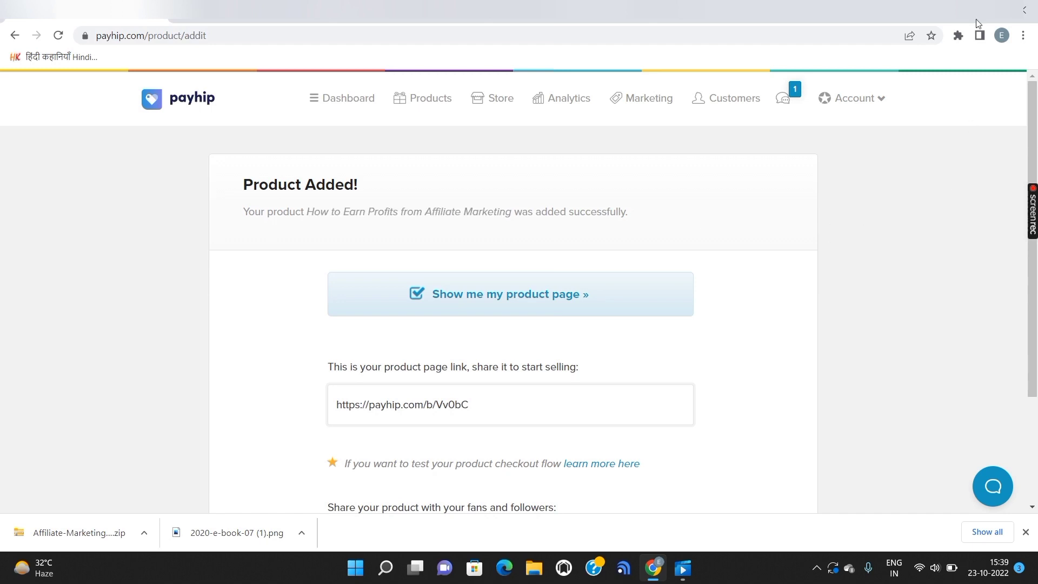
# Examine Payhip's Similarweb statistics for monthly visits, engagement and top visitor countries.
pyautogui.click(958, 35)
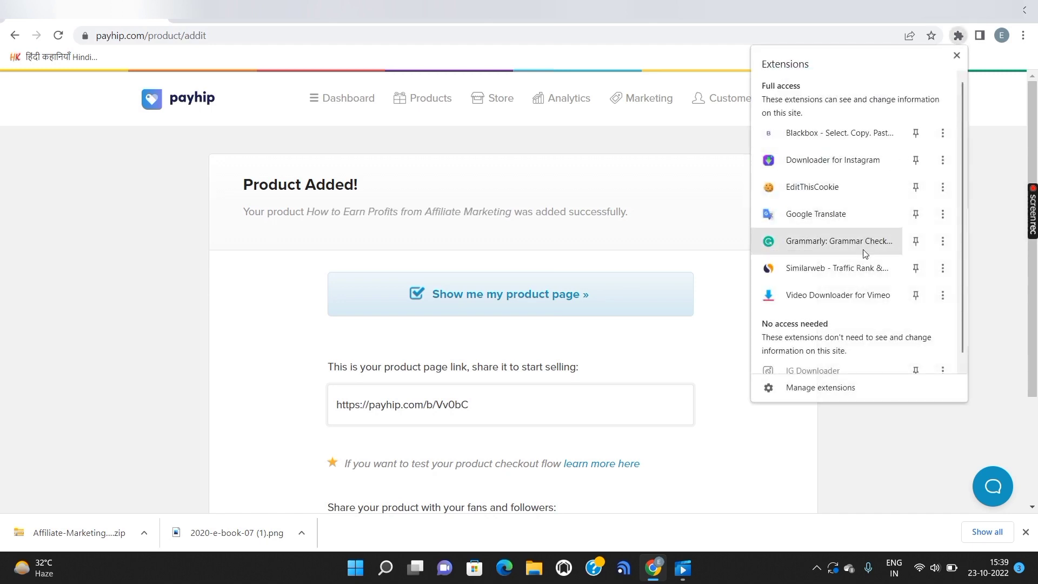
pyautogui.click(857, 270)
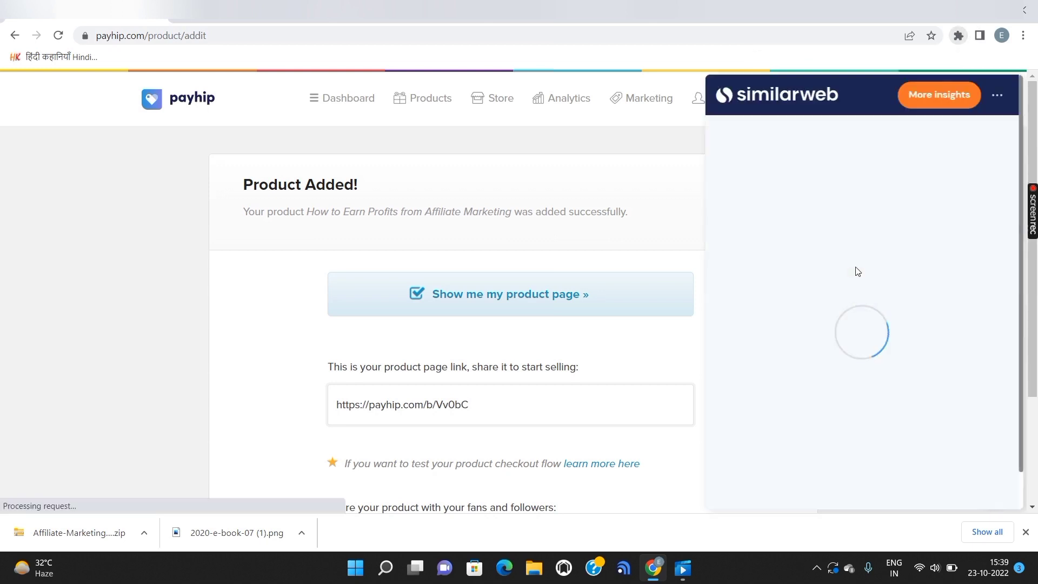
pyautogui.scroll(-3, 860, 281)
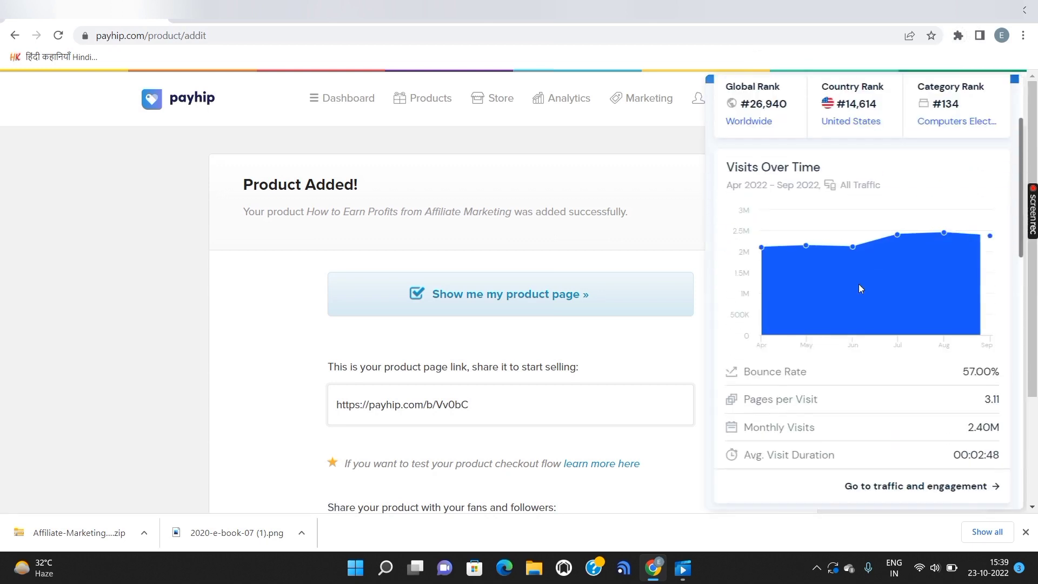
pyautogui.scroll(-3, 860, 288)
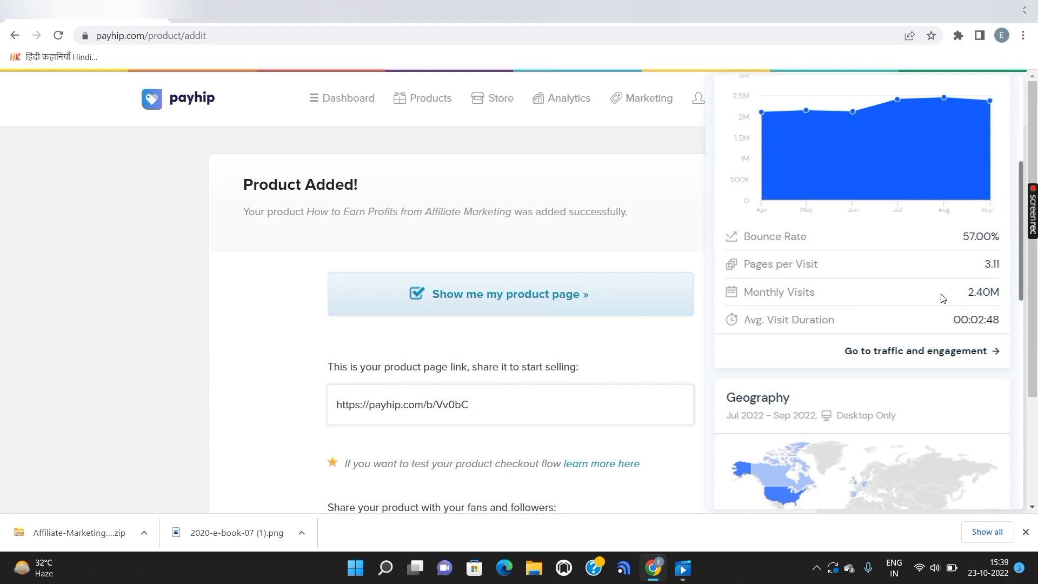
pyautogui.scroll(-7, 942, 296)
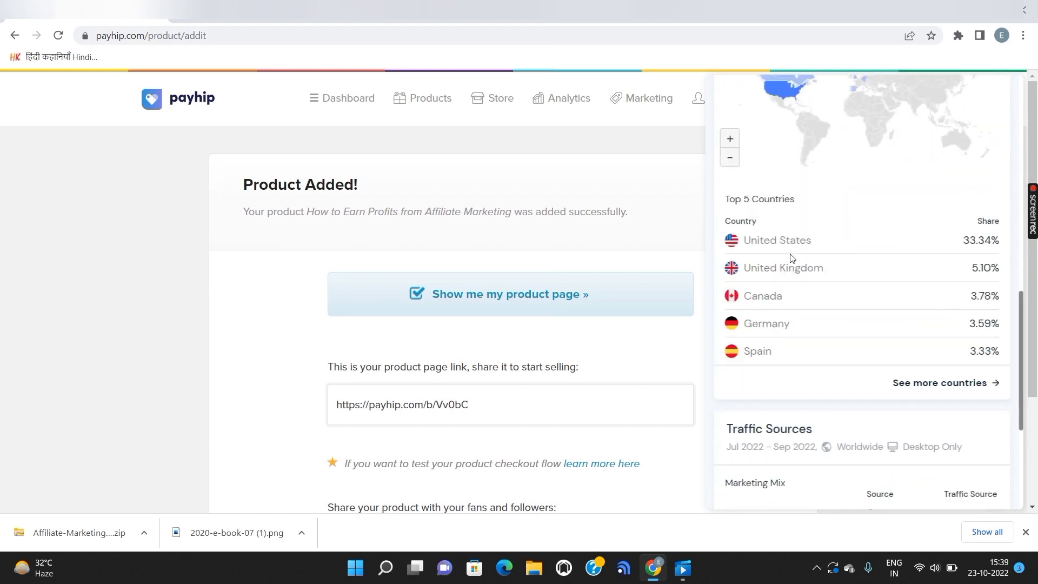
# Check the United States' share of Payhip's traffic and review the affiliate marketing ebook's views and orders in the product list.
pyautogui.moveTo(962, 240); pyautogui.dragTo(1004, 241)
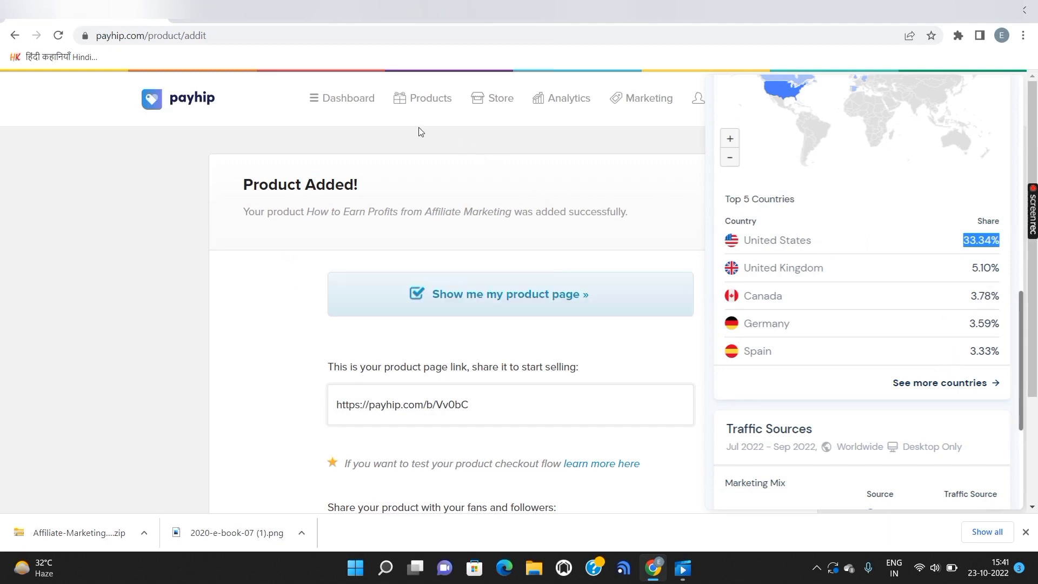
pyautogui.click(431, 101)
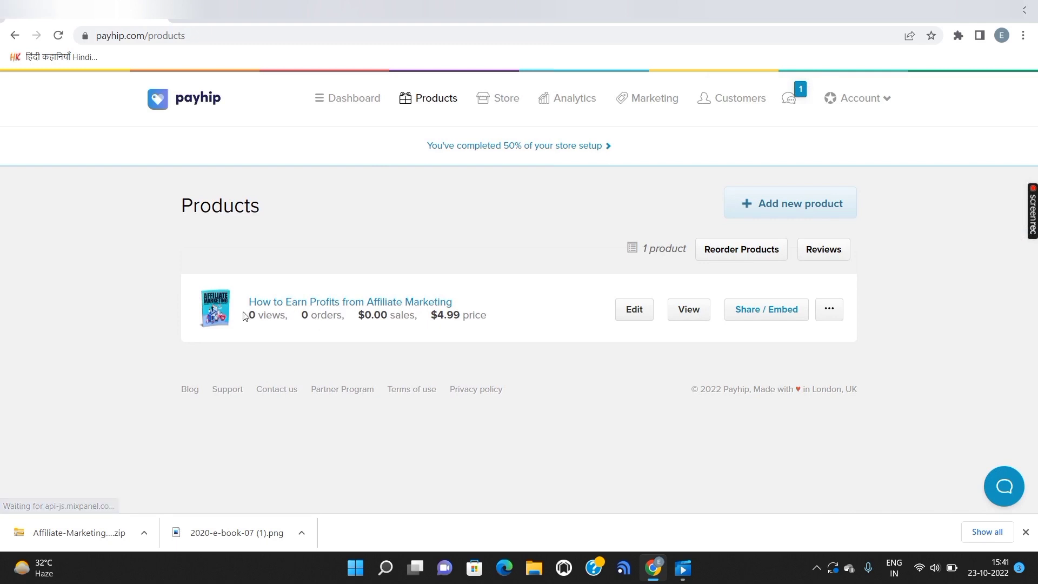
pyautogui.moveTo(243, 322); pyautogui.dragTo(325, 316)
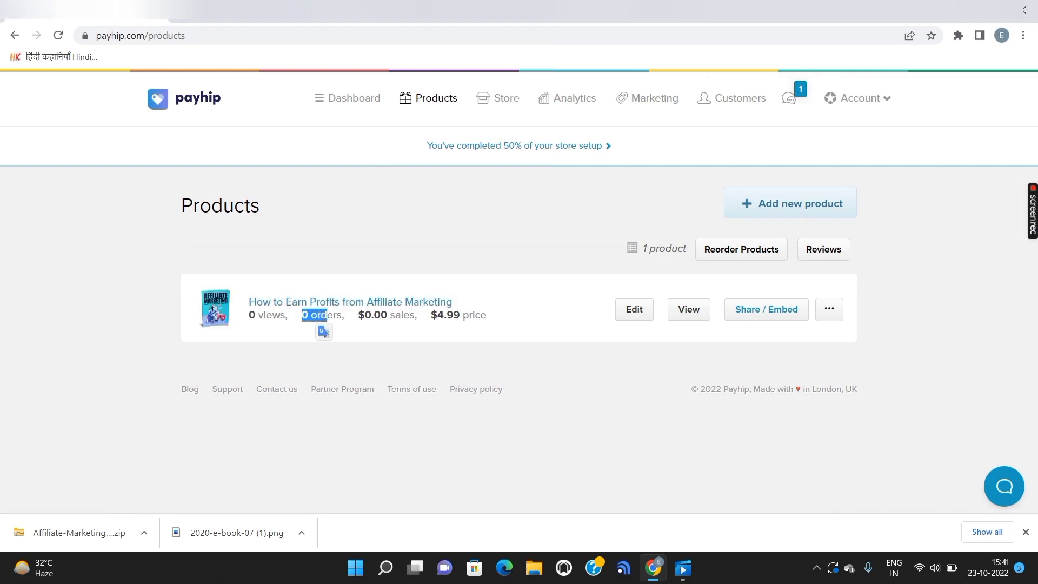
pyautogui.click(528, 366)
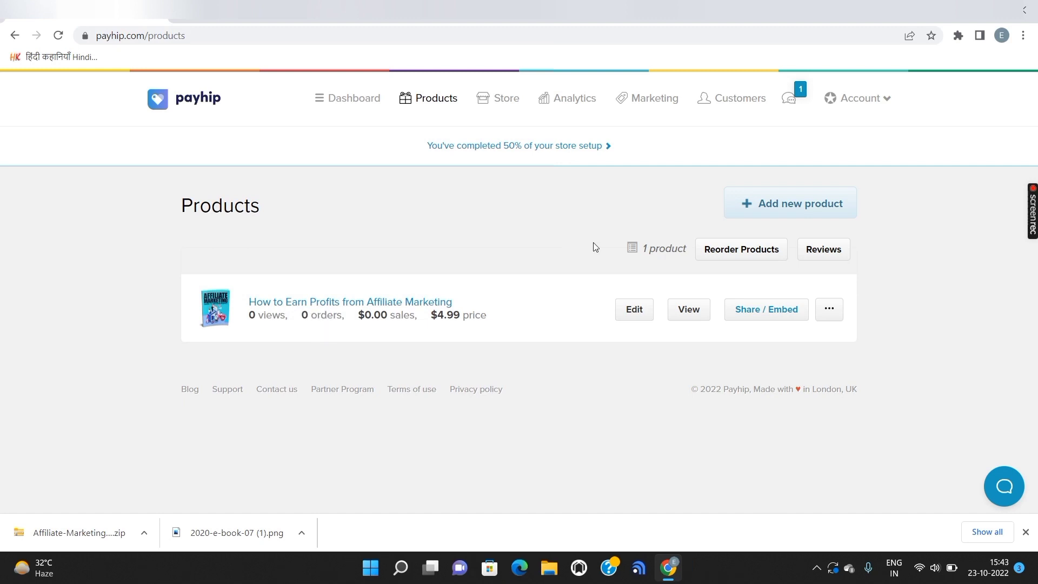
# View the page link and social sharing options for the "How to Earn Profits from Affiliate Marketing" product.
pyautogui.click(757, 311)
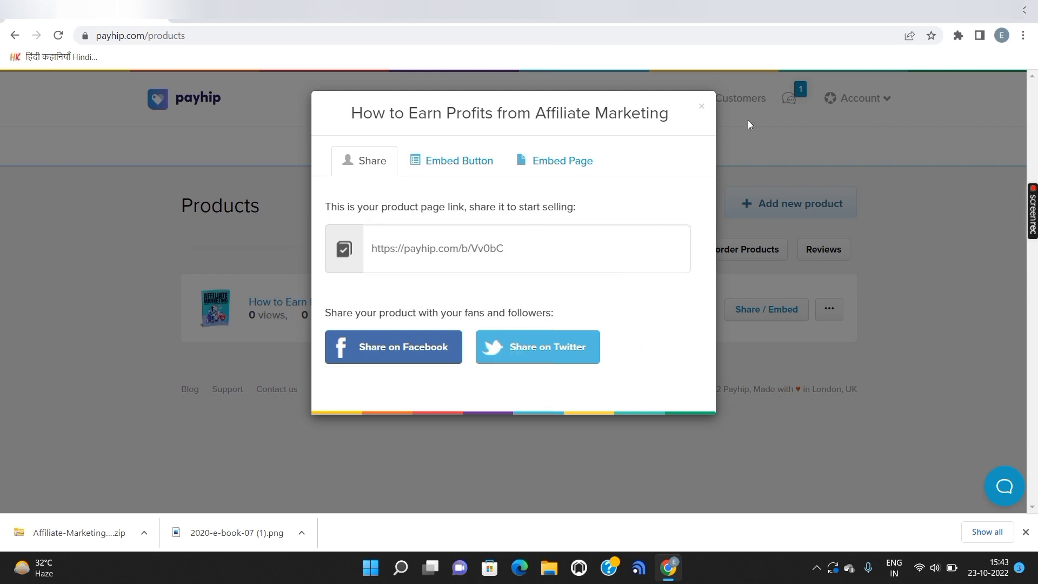
pyautogui.click(702, 108)
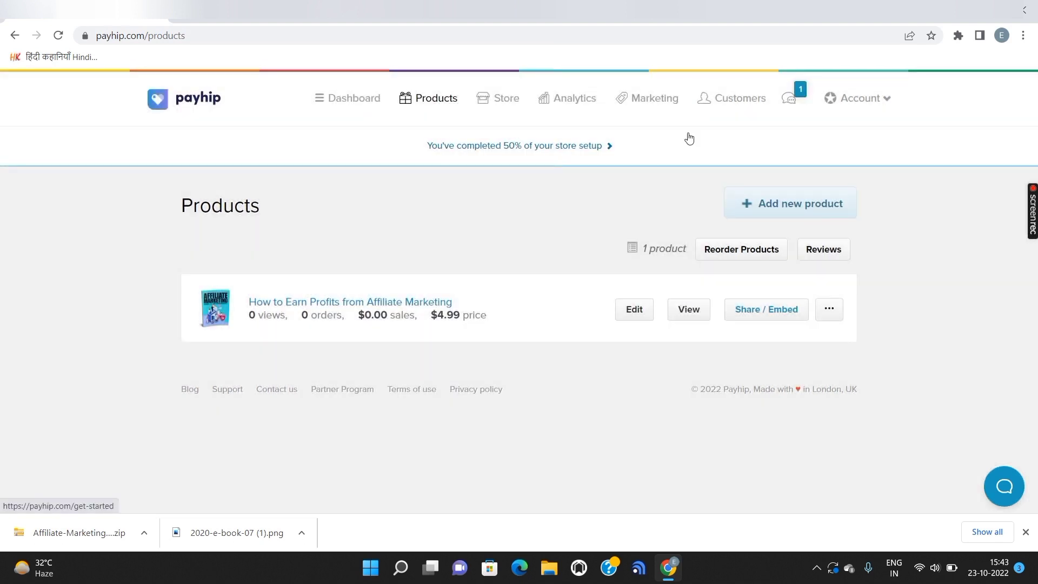
# Look through the account's store settings and examine the PayPal and Stripe options in its payment details.
pyautogui.click(866, 105)
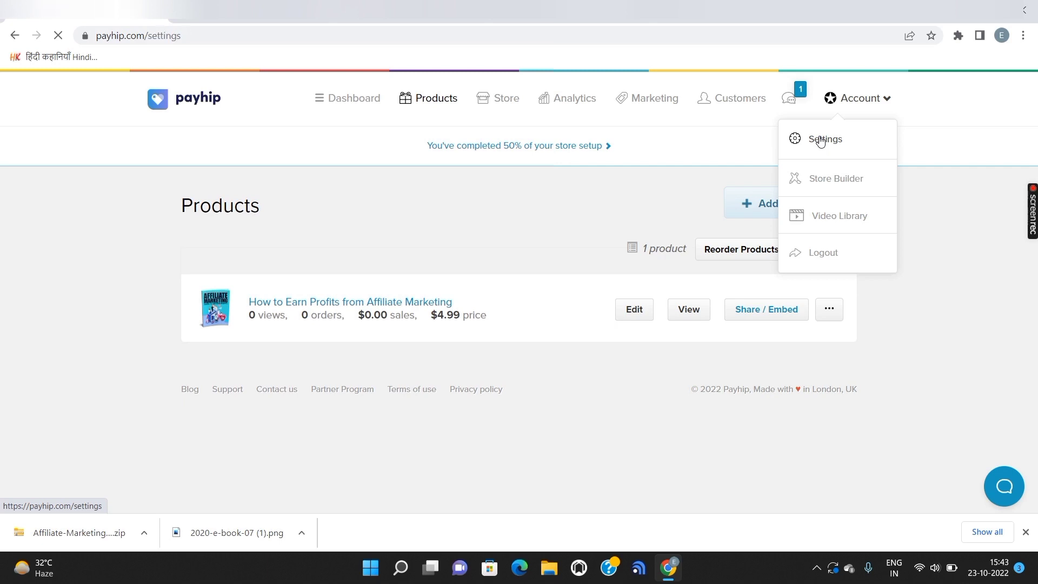
pyautogui.scroll(-2, 471, 339)
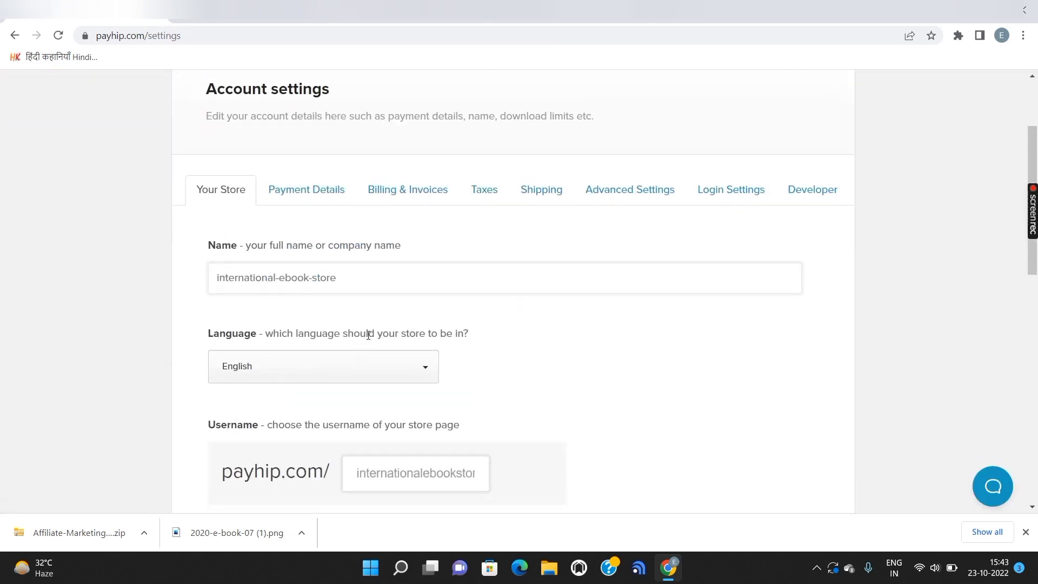
pyautogui.scroll(2, 368, 335)
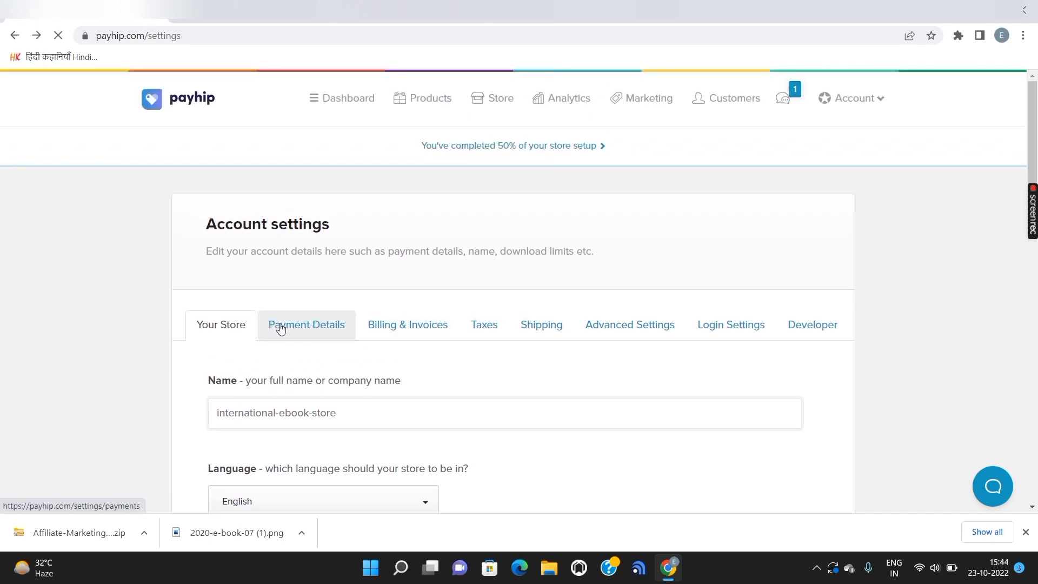
pyautogui.scroll(-2, 280, 327)
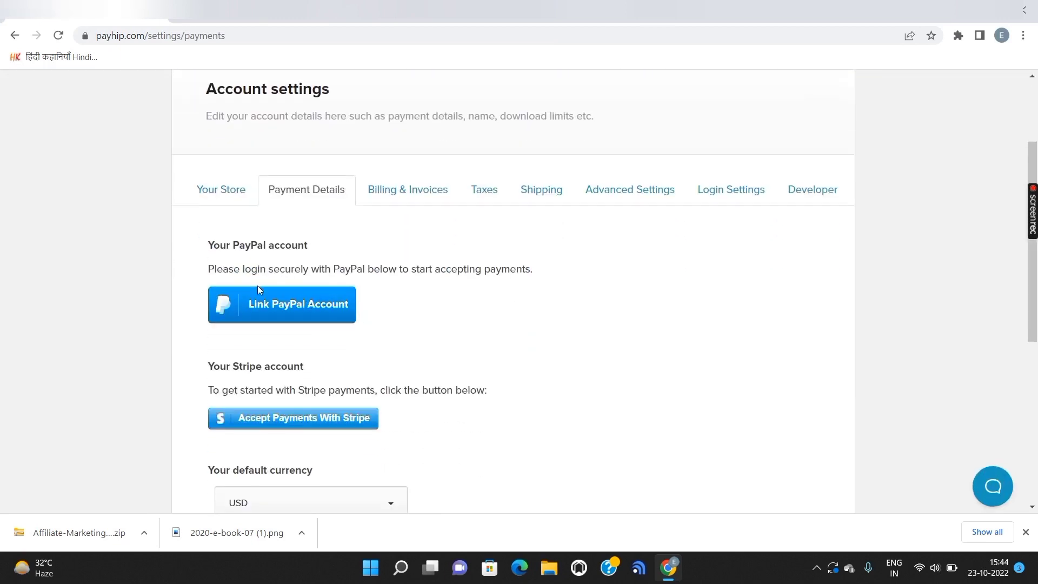